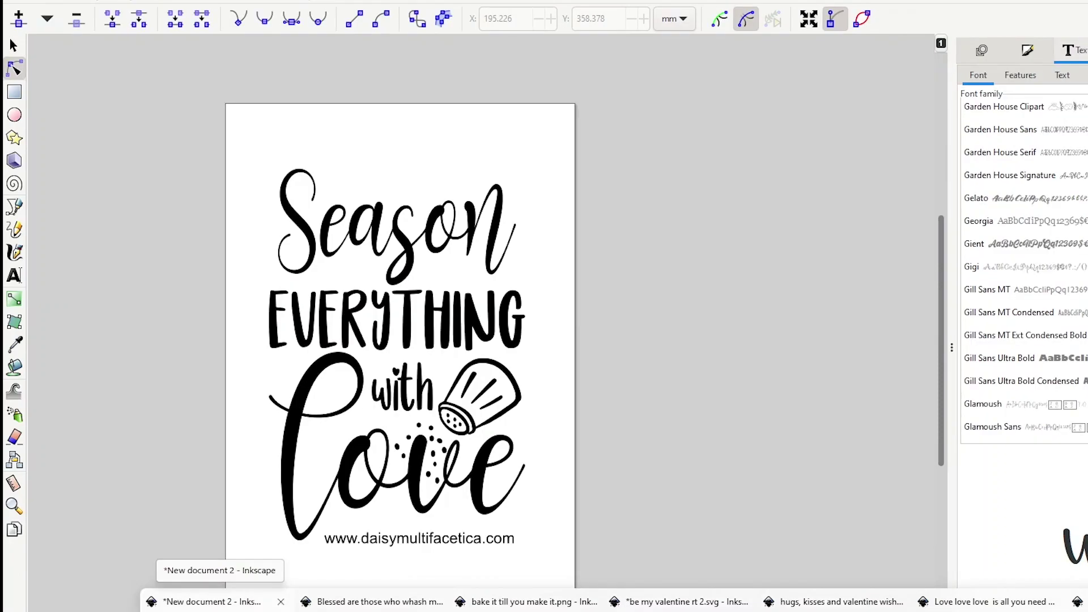
Cycle through the dishes, bake it till you make it, be my valentine and Love love love design windows
{"action": "left_click", "coordinate": [368, 601]}
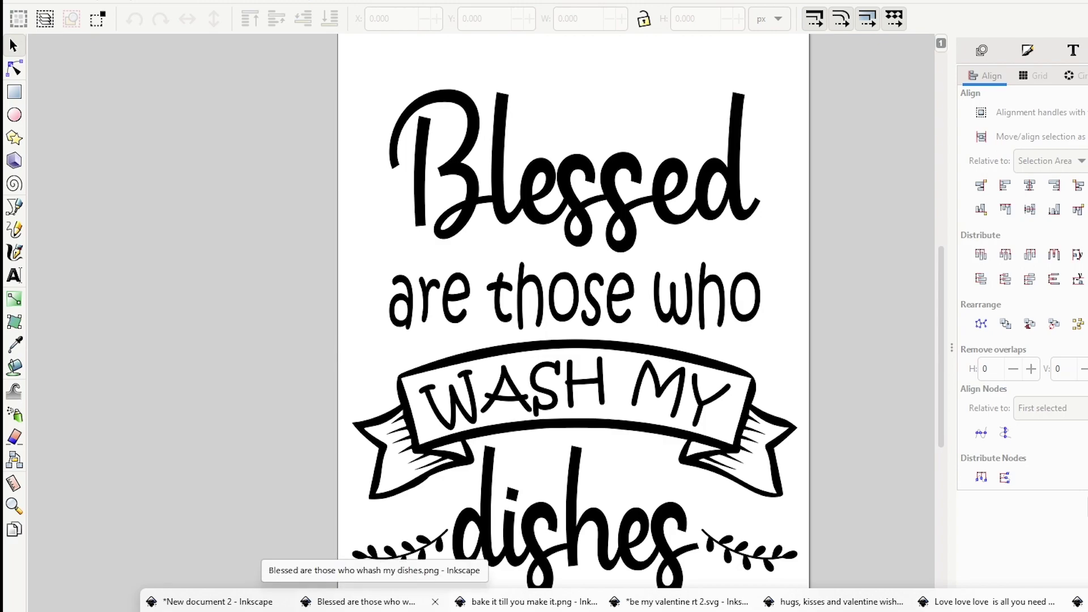
{"action": "left_click", "coordinate": [512, 601]}
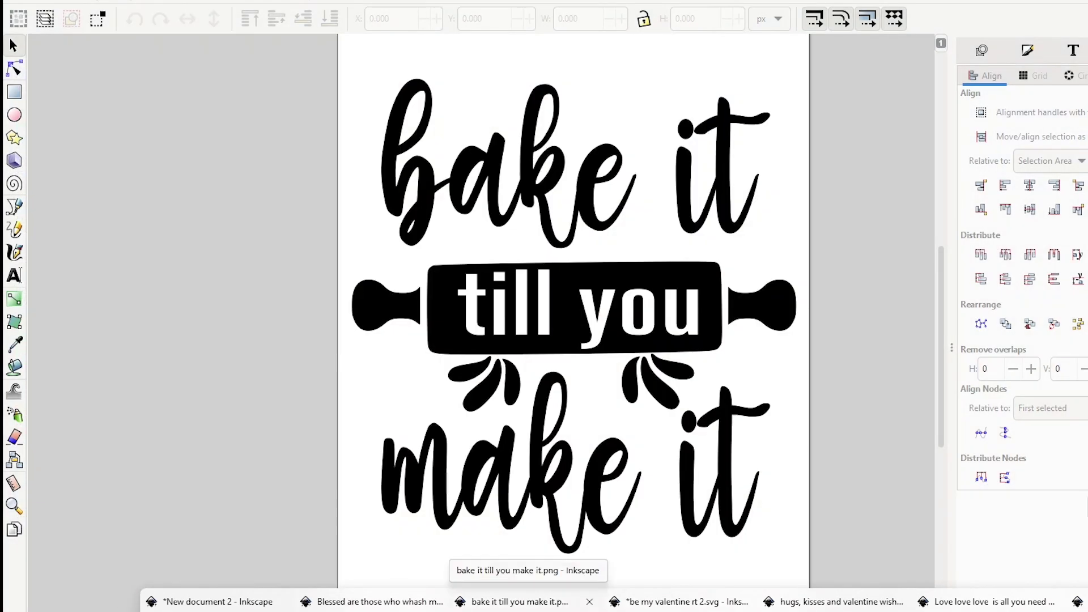
{"action": "left_click", "coordinate": [671, 601]}
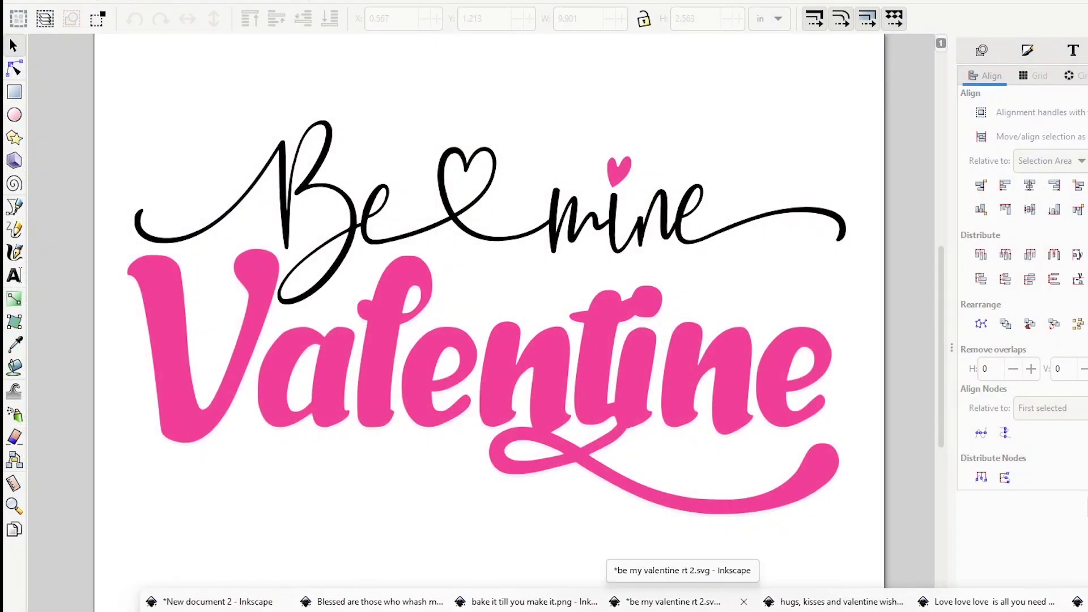
{"action": "left_click", "coordinate": [986, 601]}
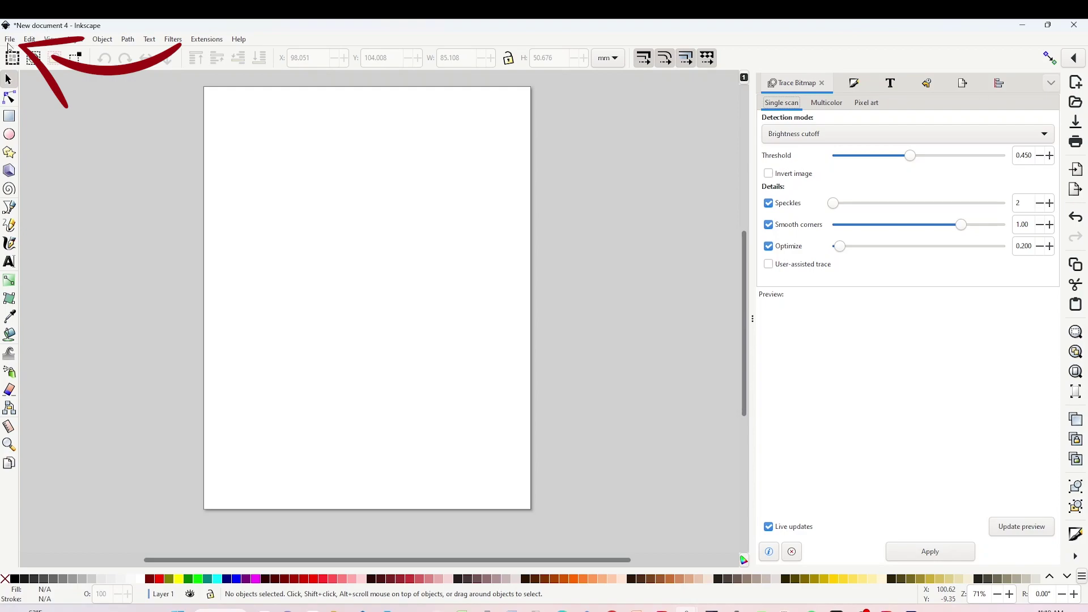
In Document Properties, set page units to inches with width 12 and height 12
{"action": "left_click", "coordinate": [8, 42]}
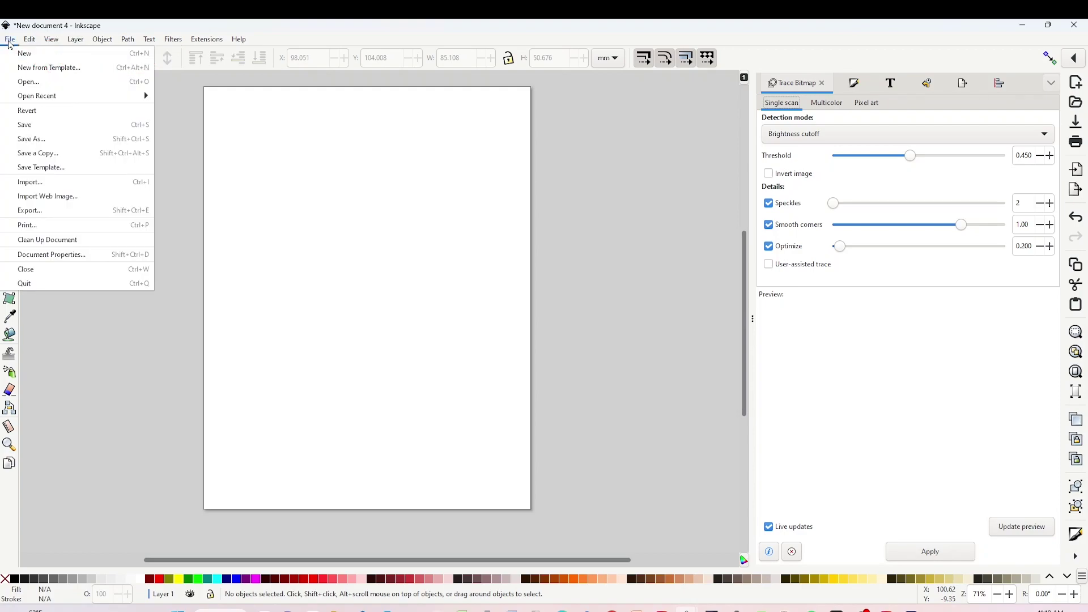
{"action": "left_click", "coordinate": [55, 261]}
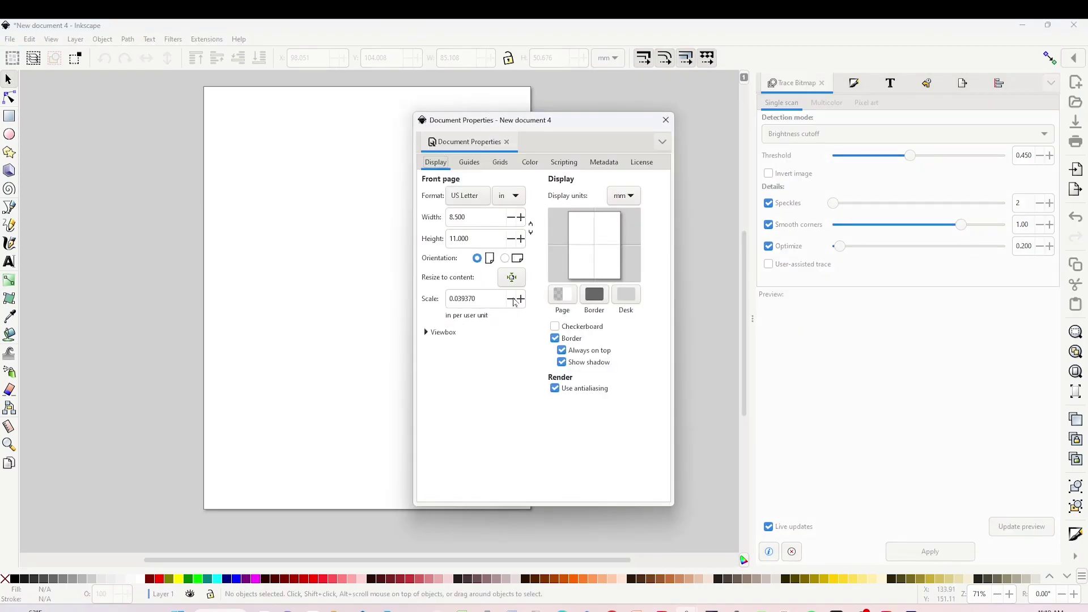
{"action": "left_click", "coordinate": [521, 200]}
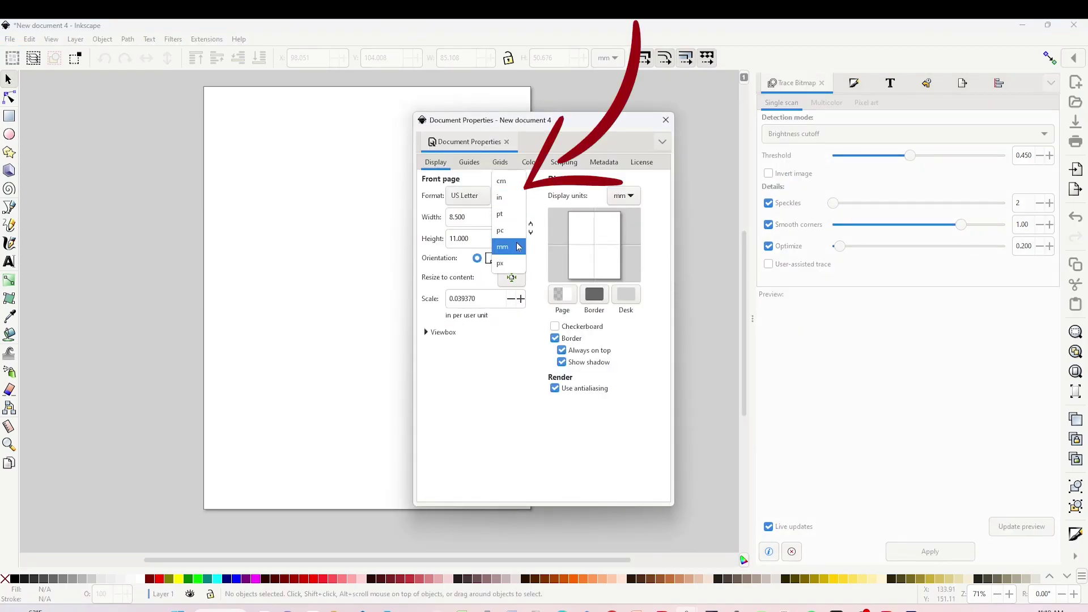
{"action": "left_click", "coordinate": [518, 198]}
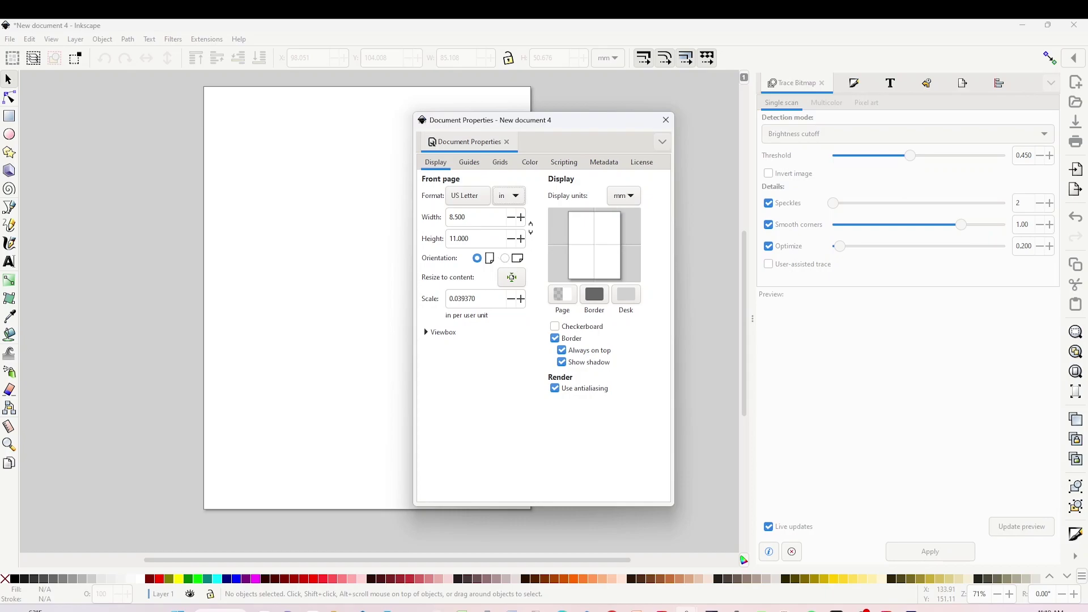
{"action": "key", "text": "Tab"}
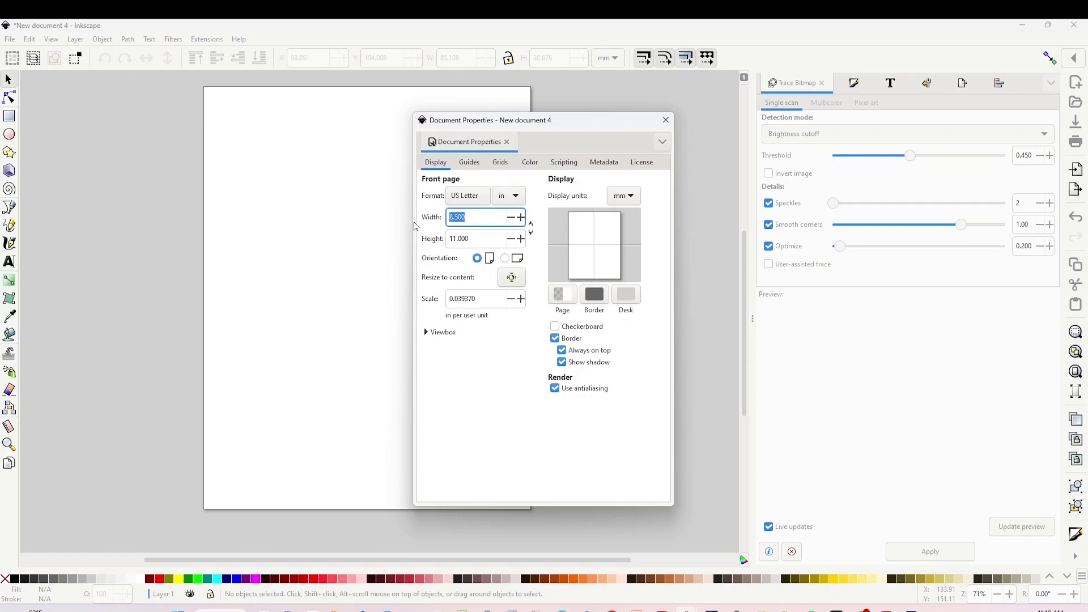
{"action": "type", "text": "12"}
{"action": "key", "text": "Tab"}
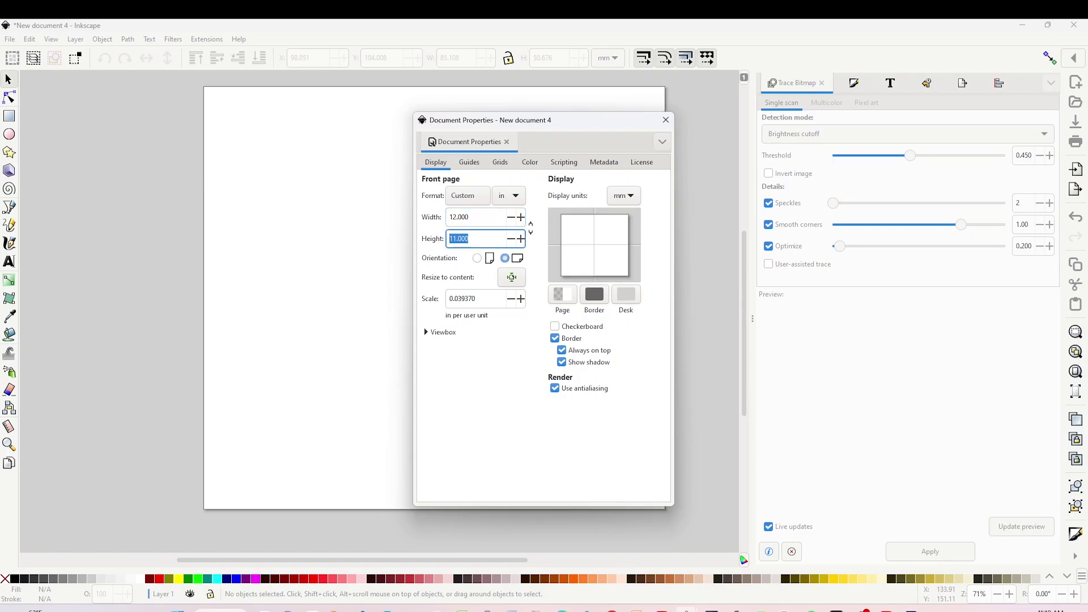
{"action": "type", "text": "12"}
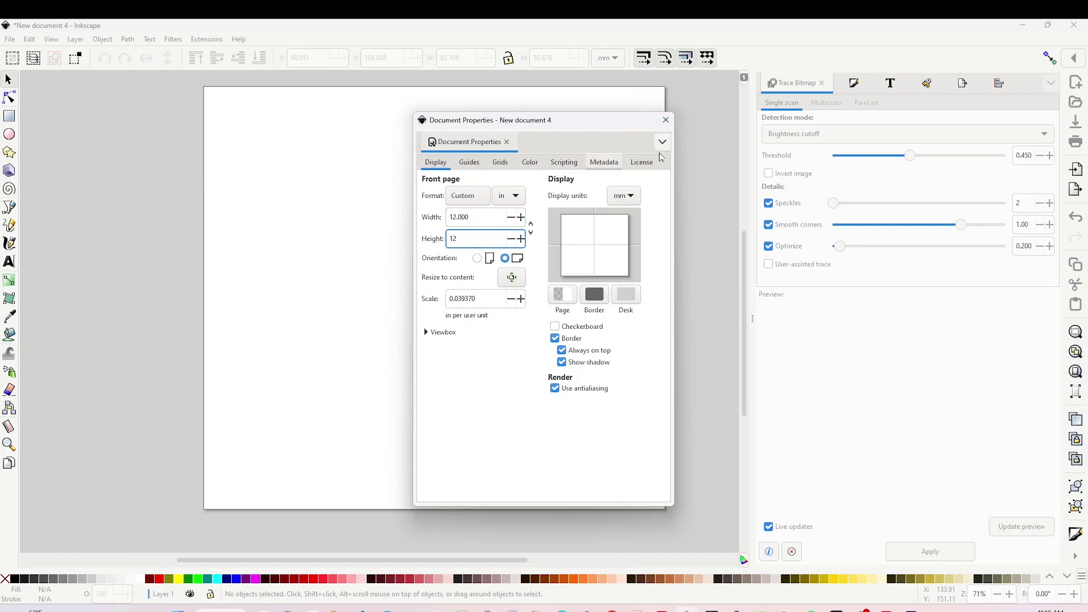
Add a text line 'home' with a second line 'sweet home' below it
{"action": "left_click", "coordinate": [666, 120]}
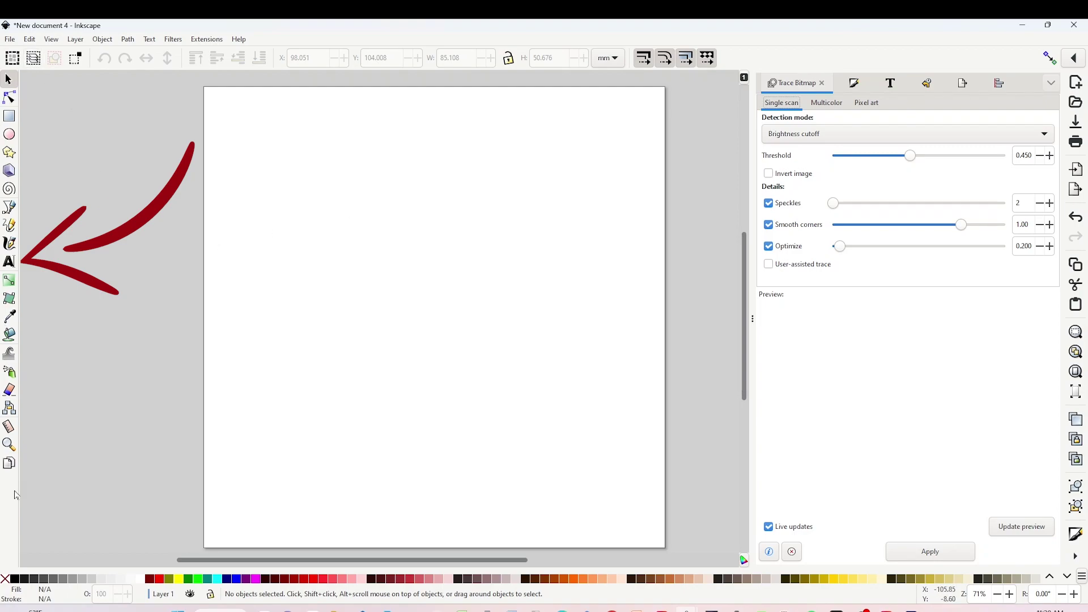
{"action": "left_click", "coordinate": [9, 262]}
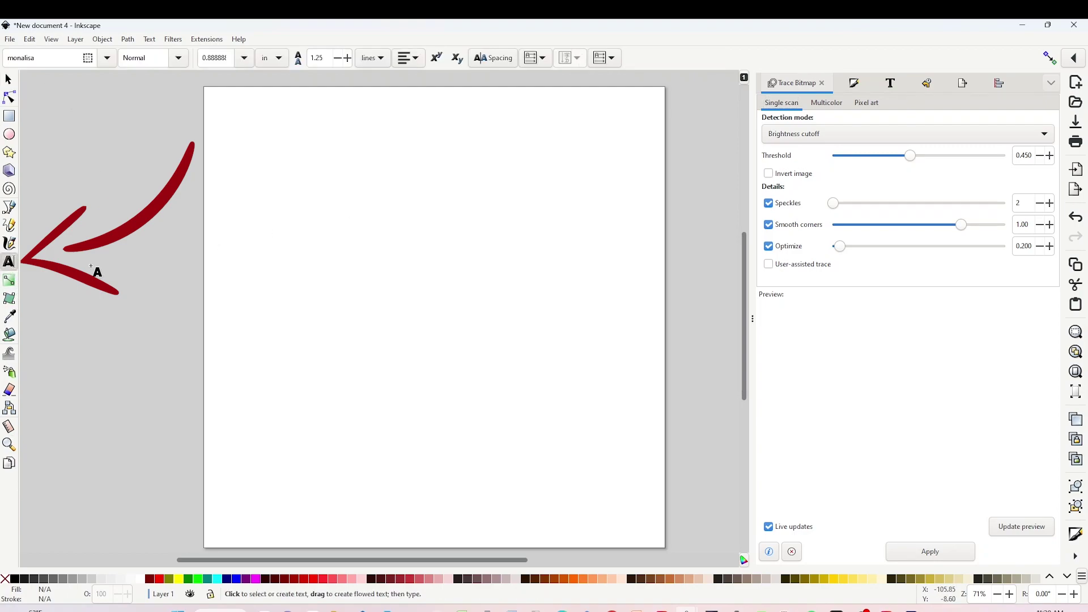
{"action": "left_click", "coordinate": [344, 254]}
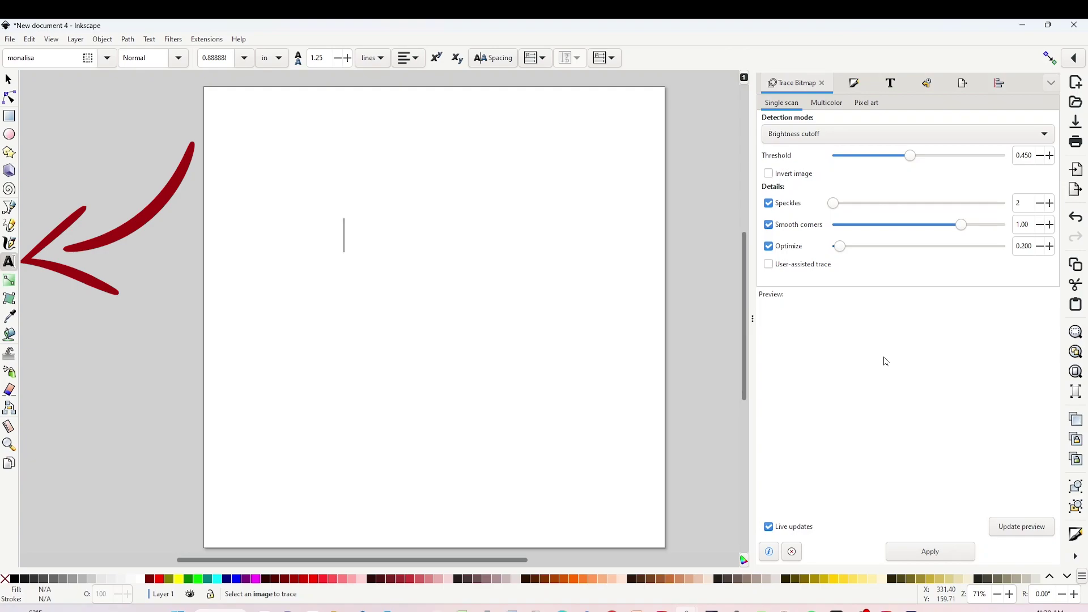
{"action": "type", "text": "home"}
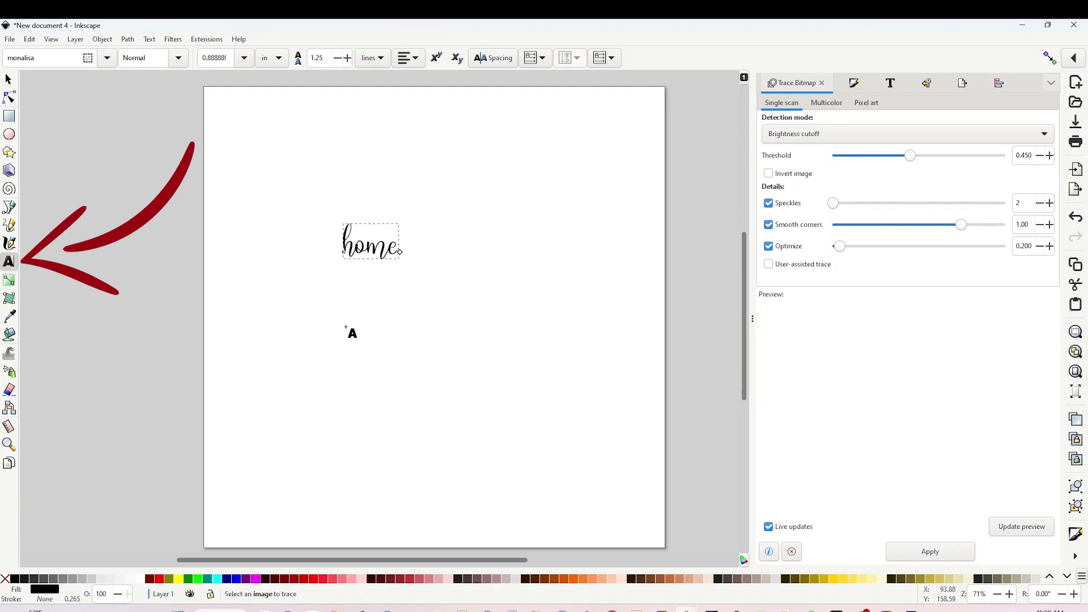
{"action": "left_click", "coordinate": [346, 327]}
{"action": "type", "text": "sweet "}
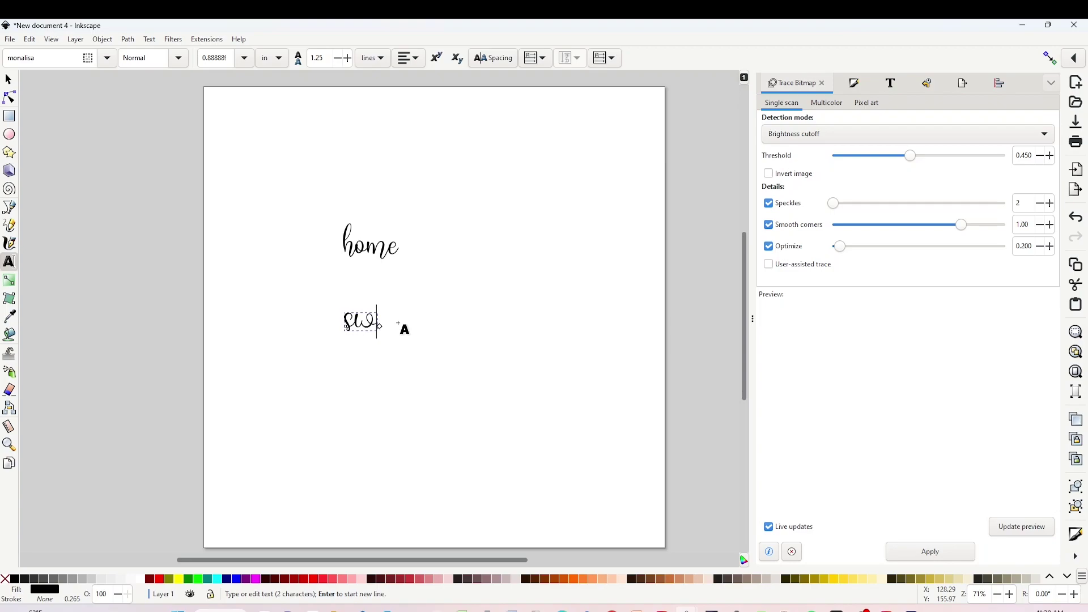
{"action": "type", "text": "home"}
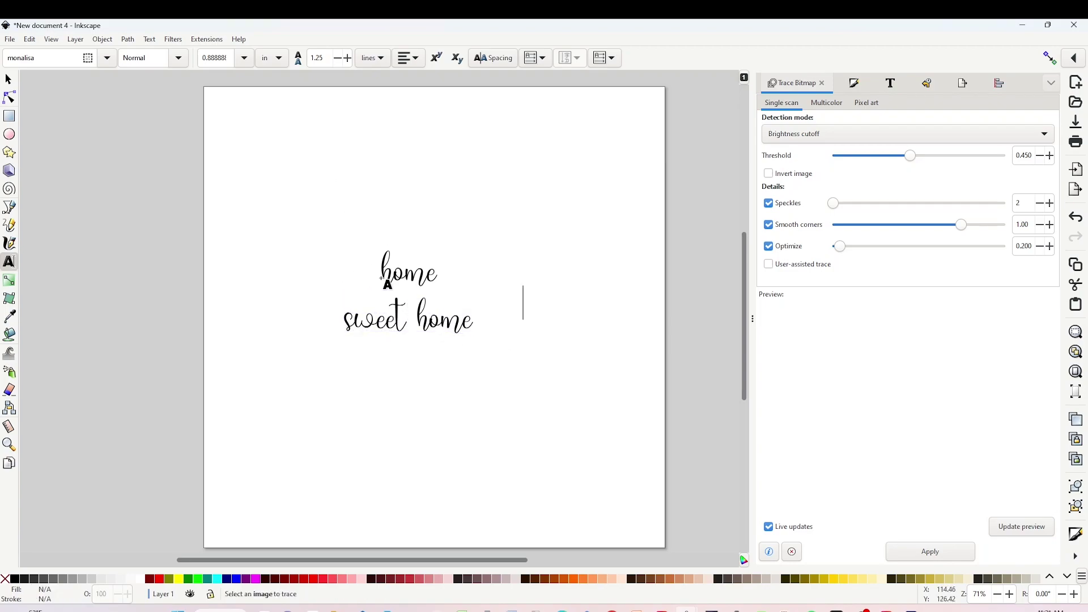
{"action": "left_click_drag", "start_coordinate": [381, 278], "coordinate": [452, 285]}
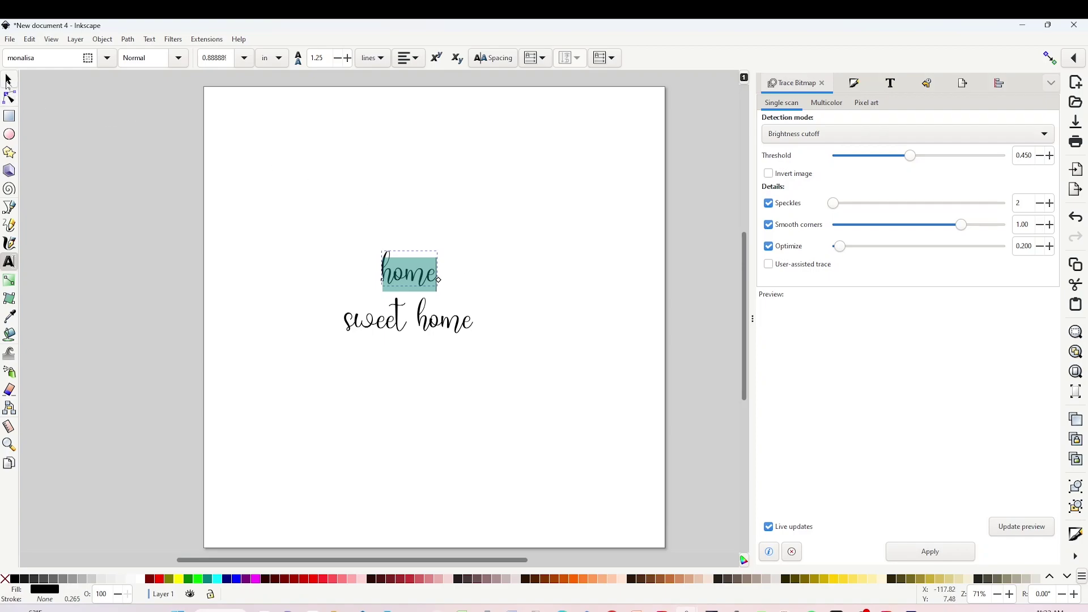
Preview 'home' in Marlett, Megatron Condensed and Megatron Hollow Condensed fonts
{"action": "left_click", "coordinate": [8, 80]}
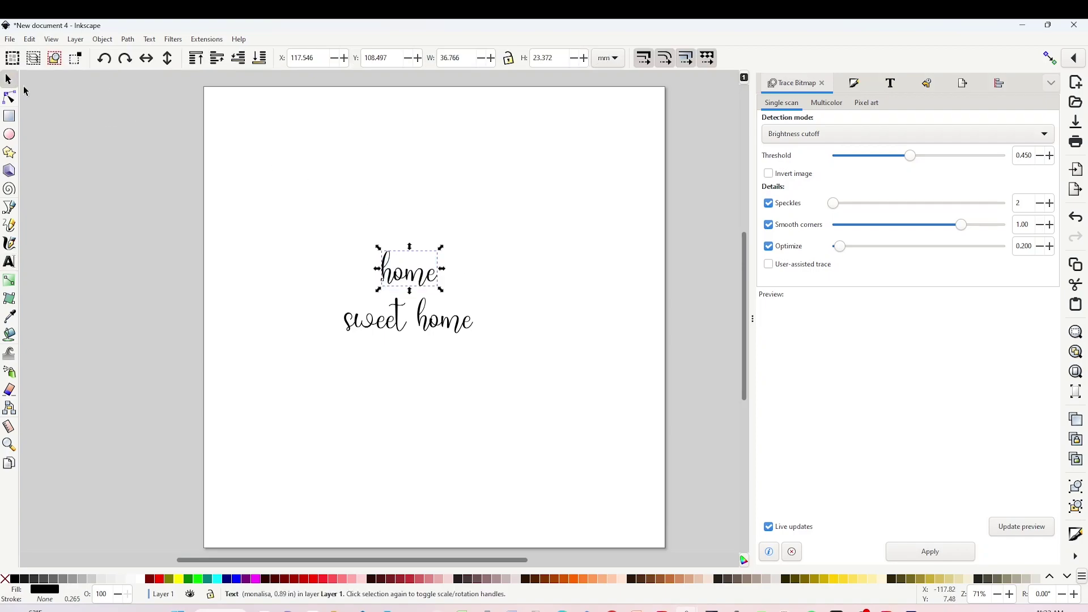
{"action": "double_click", "coordinate": [406, 272]}
{"action": "key", "text": "ctrl+a"}
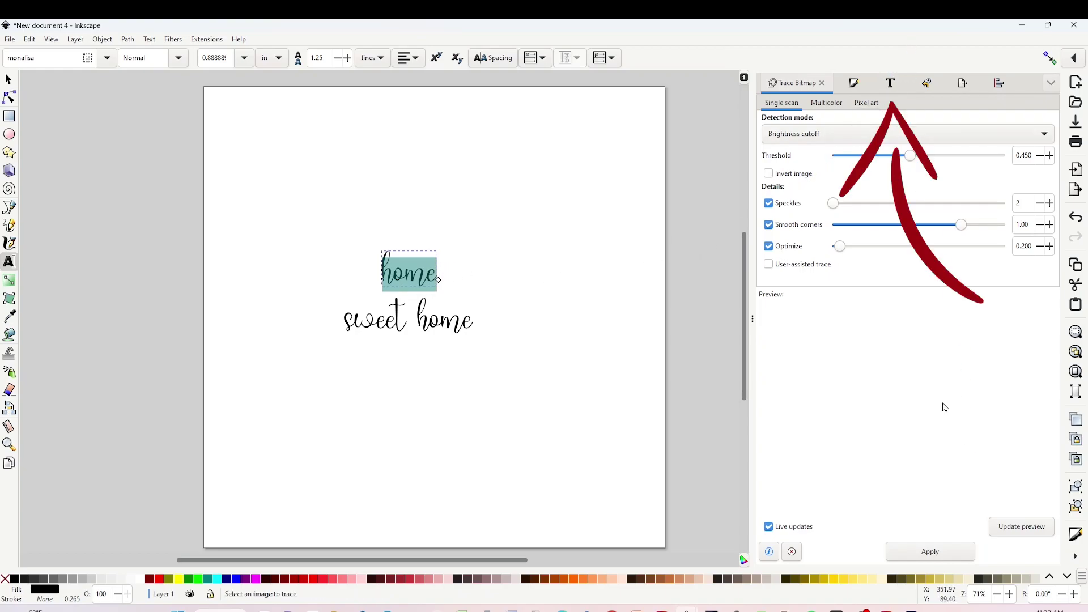
{"action": "left_click", "coordinate": [889, 84]}
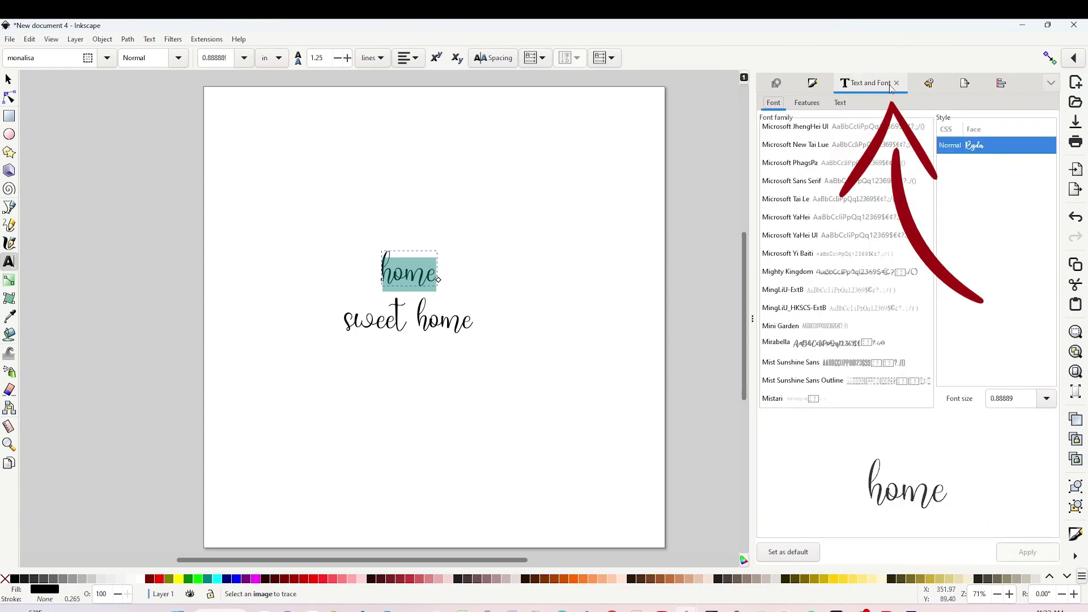
{"action": "scroll", "coordinate": [863, 190], "scroll_direction": "up", "scroll_amount": 5}
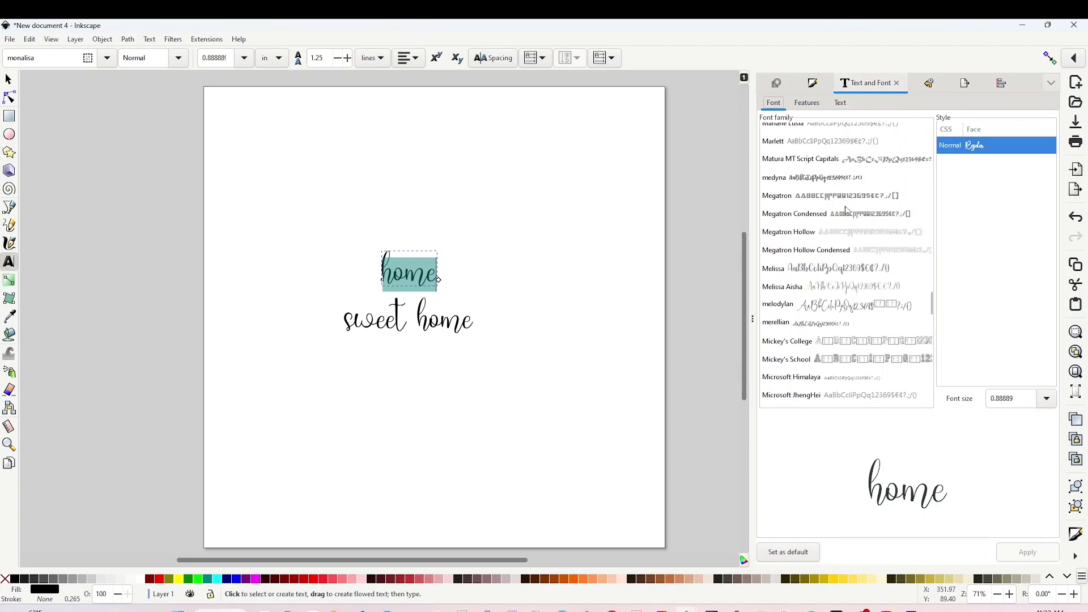
{"action": "left_click", "coordinate": [831, 144]}
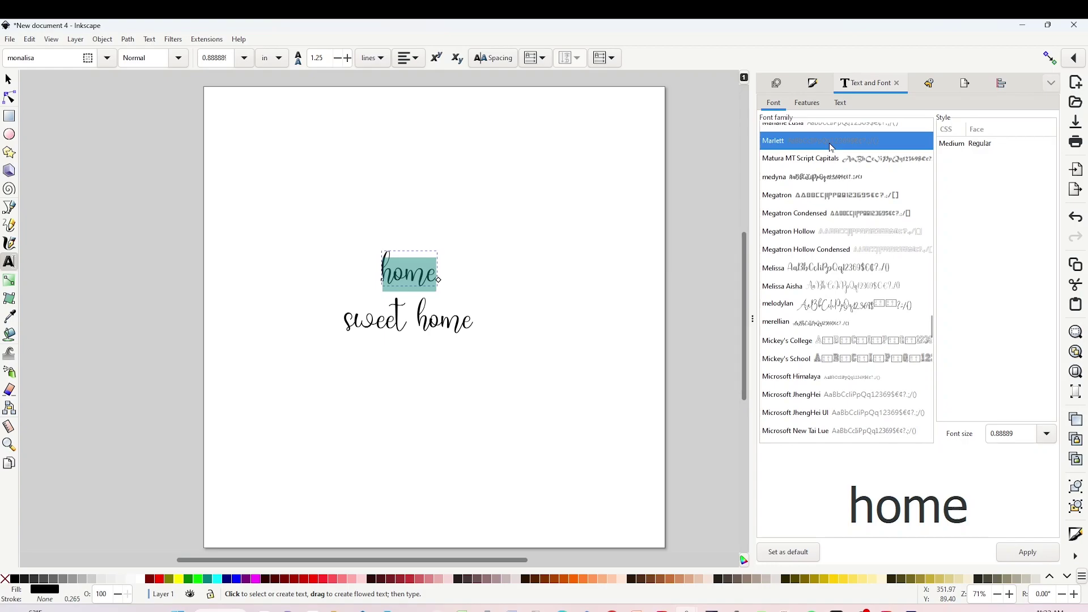
{"action": "key", "text": "Down"}
{"action": "key", "text": "Down"}
{"action": "key", "text": "Down"}
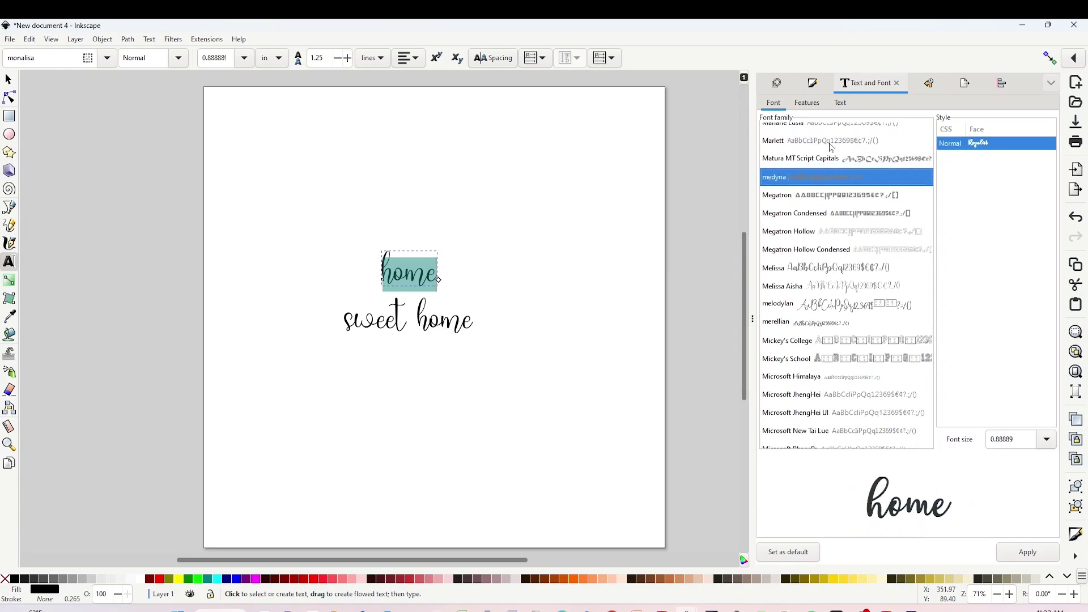
{"action": "key", "text": "Down"}
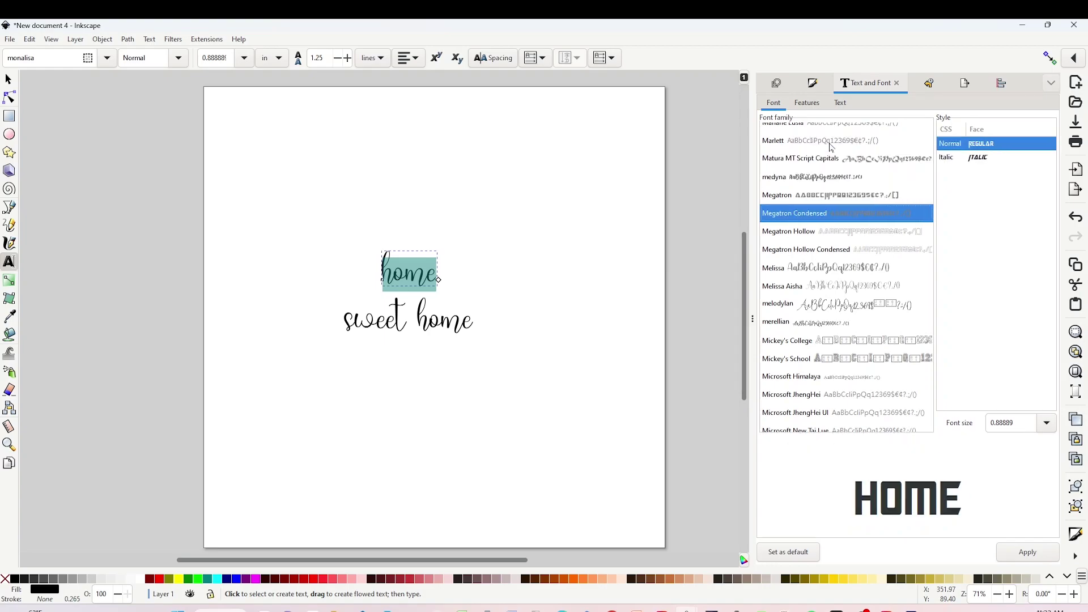
{"action": "key", "text": "Down"}
{"action": "key", "text": "Down"}
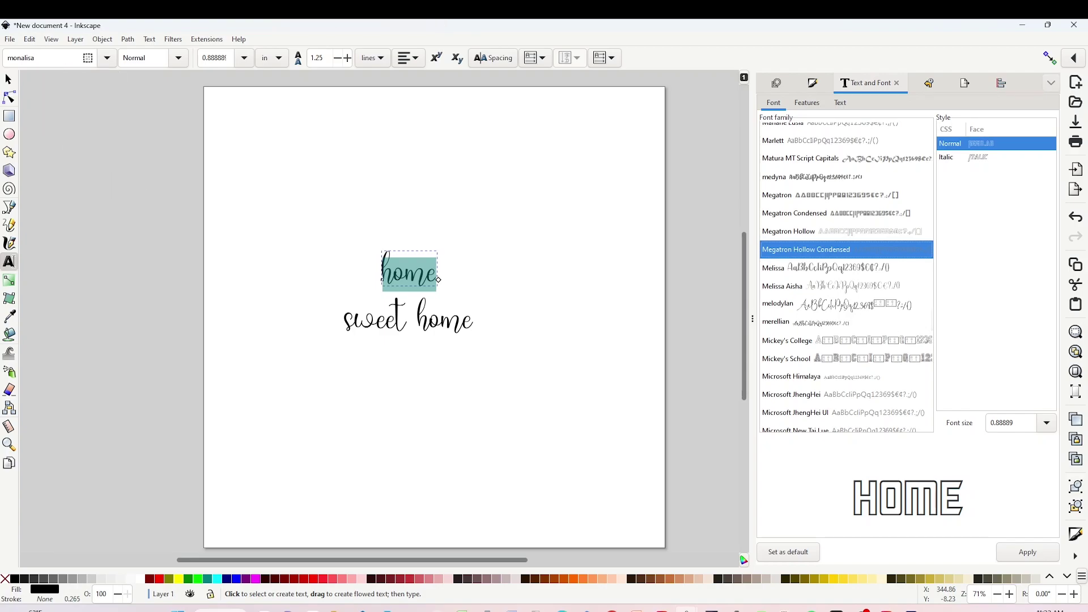
Set the 'home' text to the lesley font
{"action": "left_click_drag", "start_coordinate": [35, 57], "coordinate": [6, 57]}
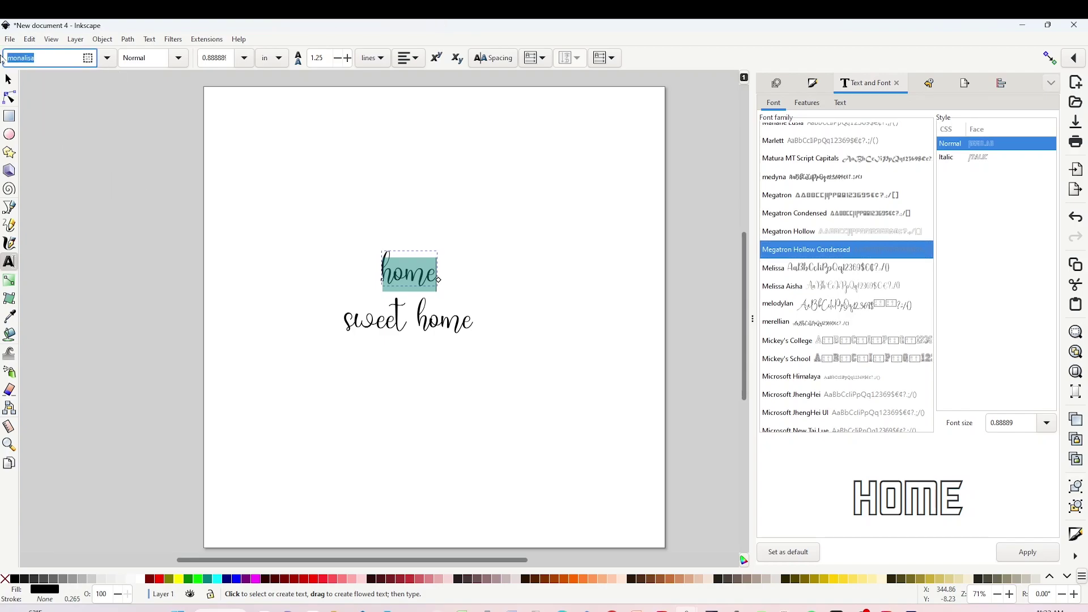
{"action": "type", "text": "les"}
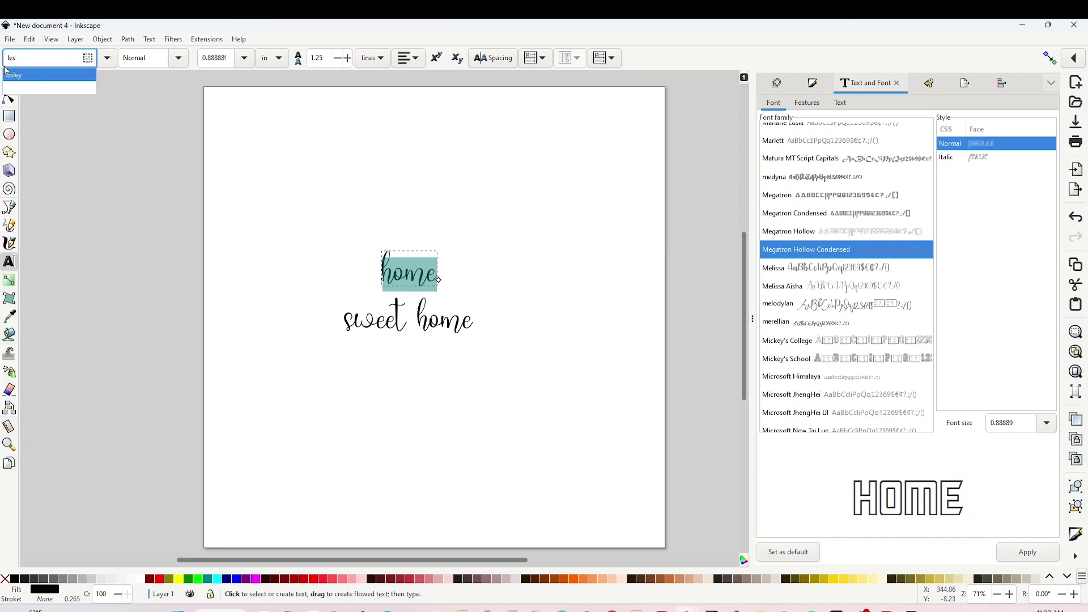
{"action": "left_click", "coordinate": [15, 76]}
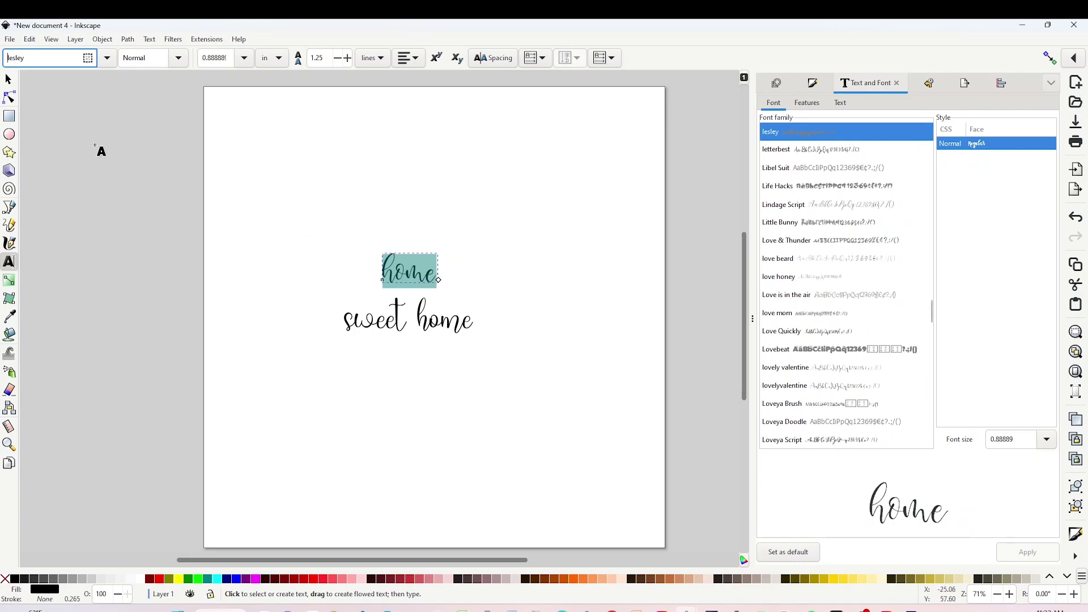
{"action": "left_click", "coordinate": [8, 79]}
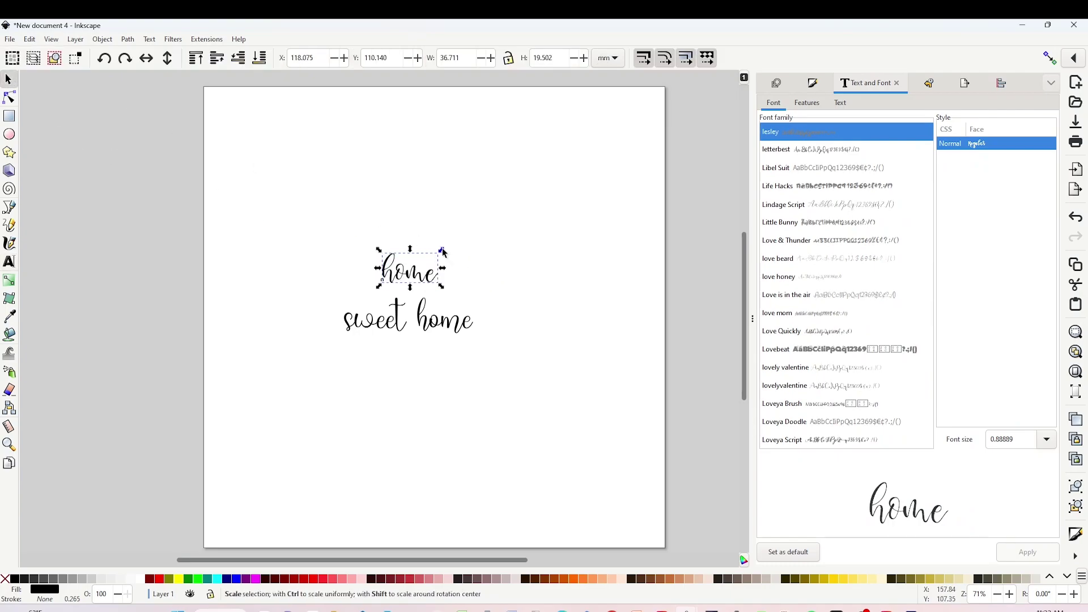
Enlarge 'home' to about 185 mm wide, stretch it taller and shift it left
{"action": "left_click_drag", "start_coordinate": [444, 251], "coordinate": [612, 146]}
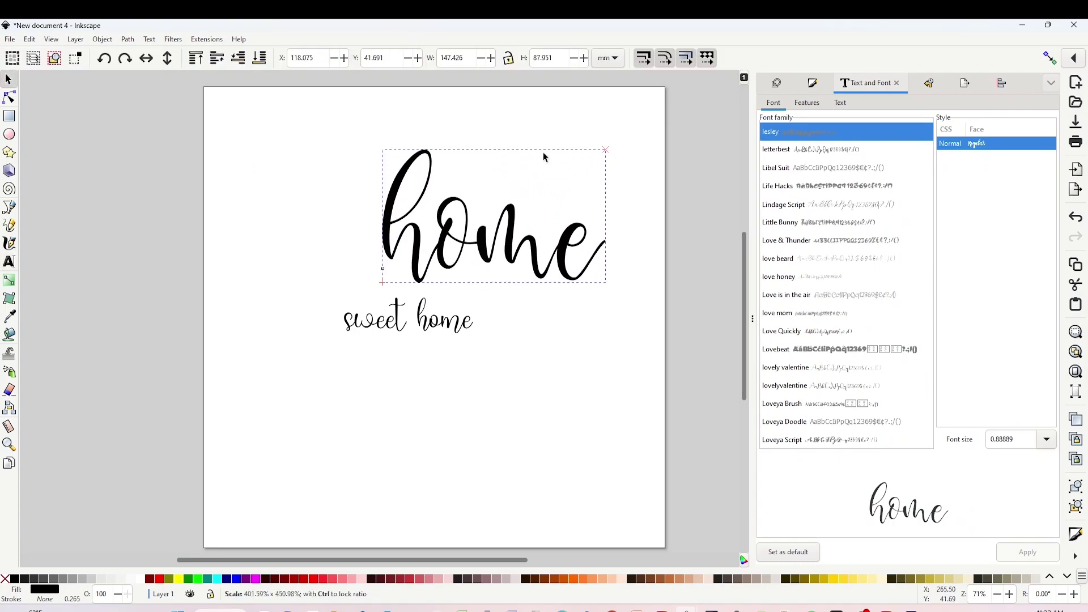
{"action": "left_click_drag", "start_coordinate": [495, 150], "coordinate": [494, 124]}
{"action": "left_click_drag", "start_coordinate": [491, 234], "coordinate": [435, 243]}
{"action": "left_click_drag", "start_coordinate": [554, 294], "coordinate": [526, 280]}
Move 'sweet home' down beneath 'home' and select its wording
{"action": "left_click", "coordinate": [460, 333]}
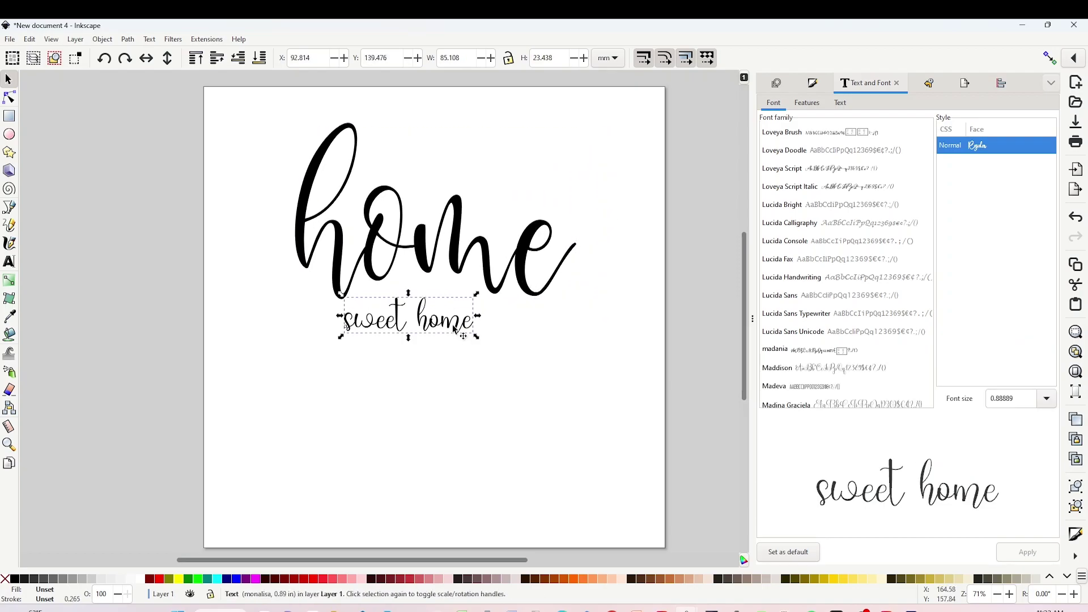
{"action": "left_click_drag", "start_coordinate": [435, 329], "coordinate": [572, 423]}
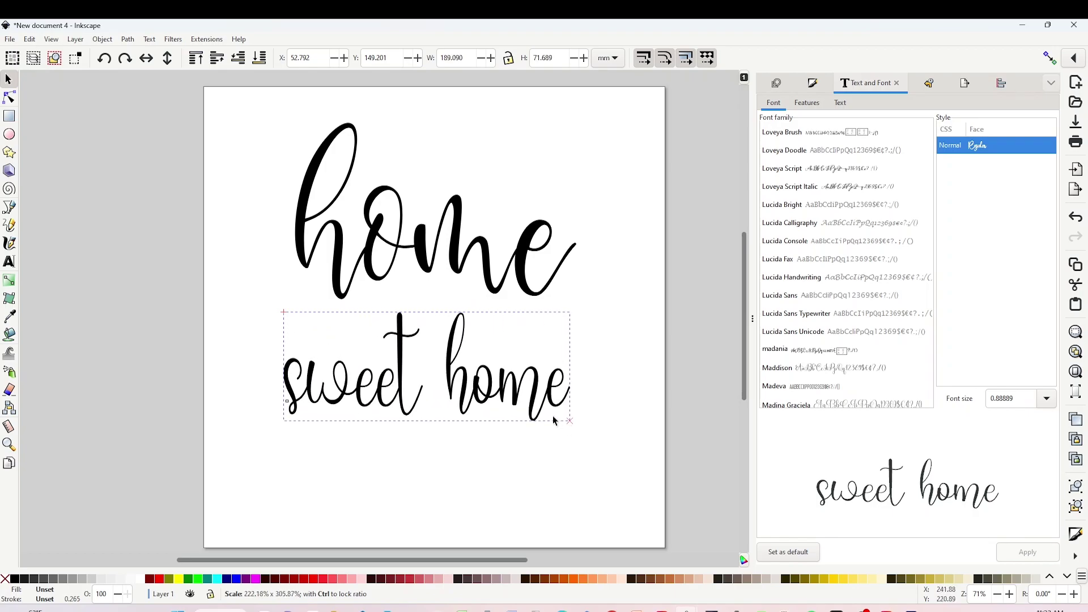
{"action": "double_click", "coordinate": [547, 411]}
{"action": "left_click_drag", "start_coordinate": [278, 392], "coordinate": [568, 394]}
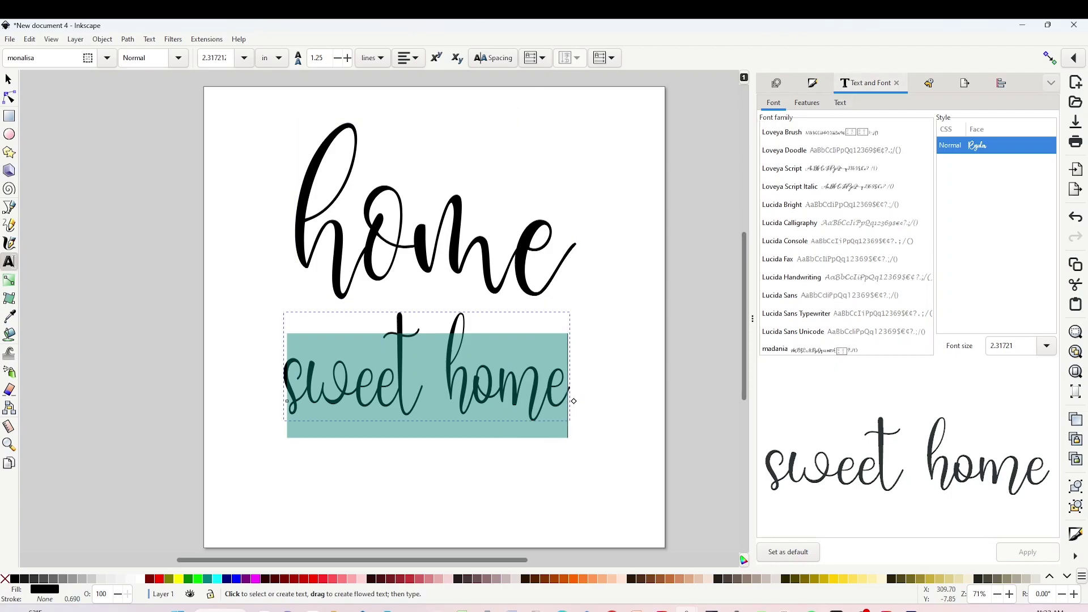
Change the second line to 'SWEET HOME' in the Mistari Sans font
{"action": "left_click", "coordinate": [43, 58]}
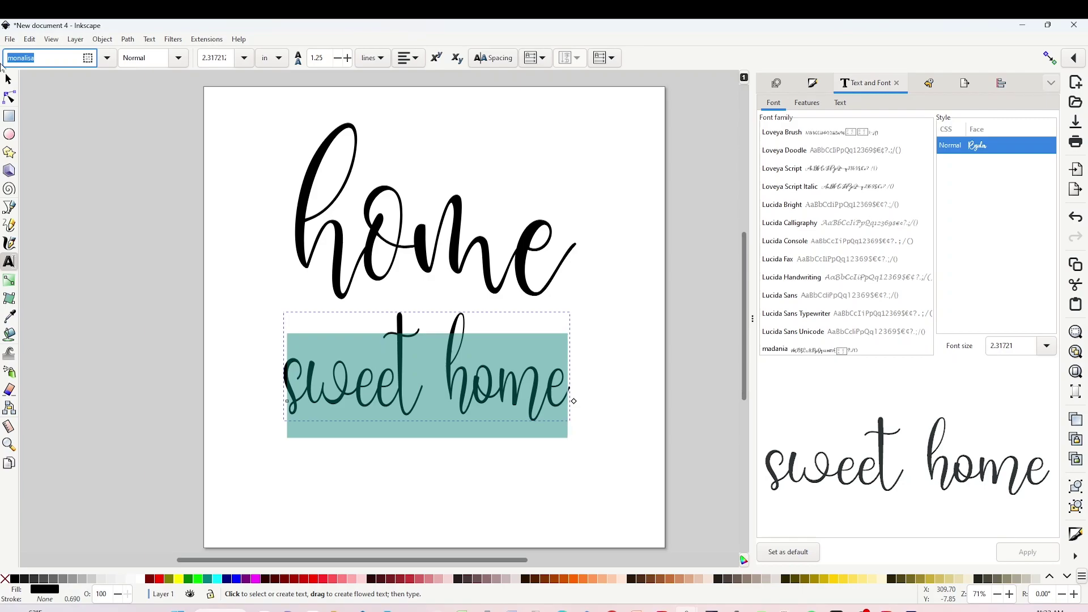
{"action": "type", "text": "mist"}
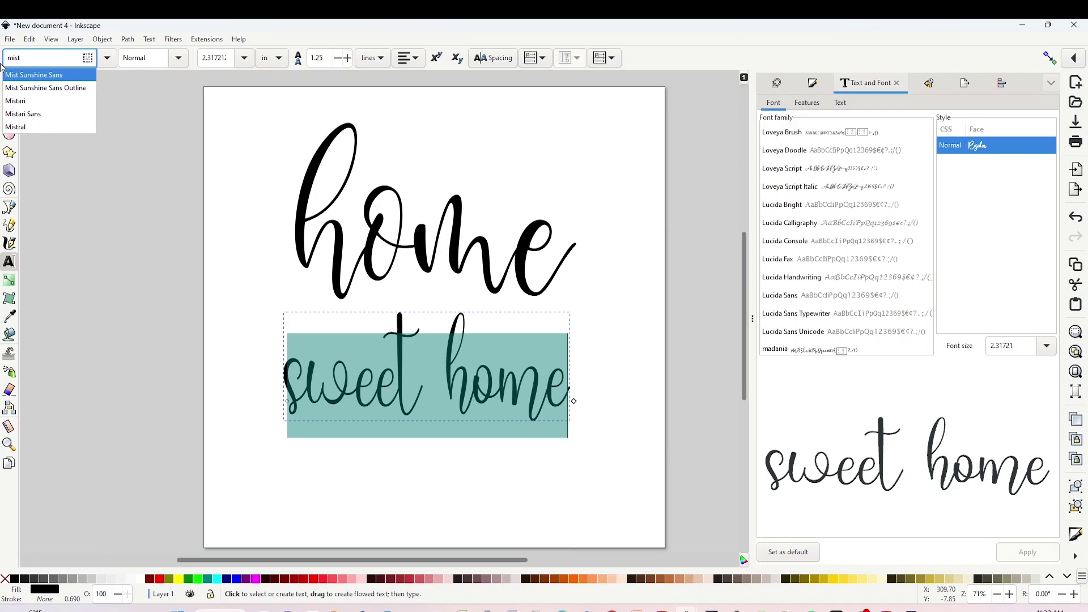
{"action": "left_click", "coordinate": [34, 114]}
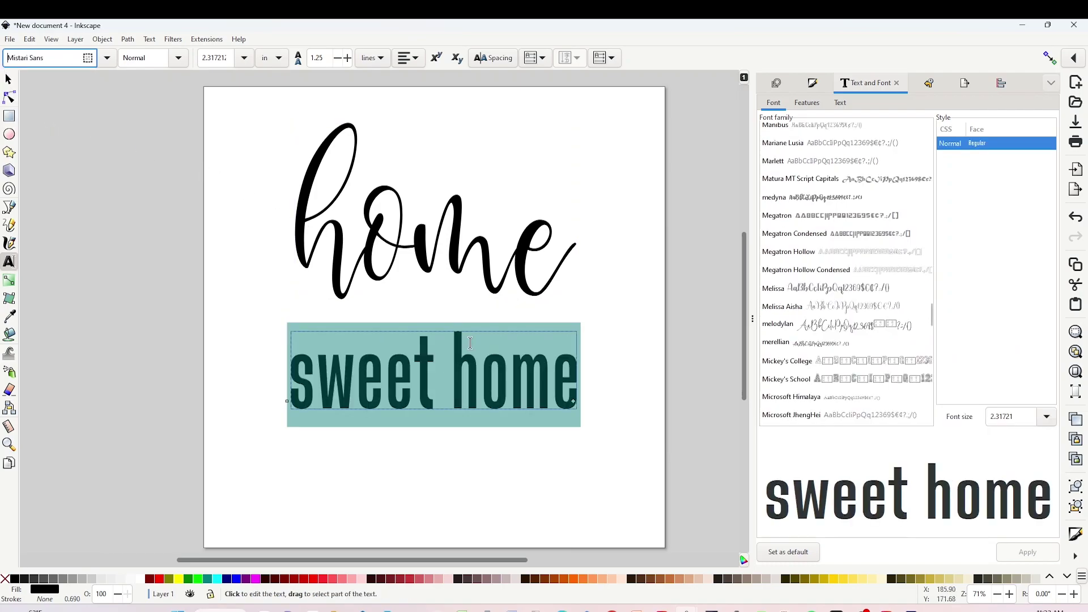
{"action": "type", "text": "SWEET HOME"}
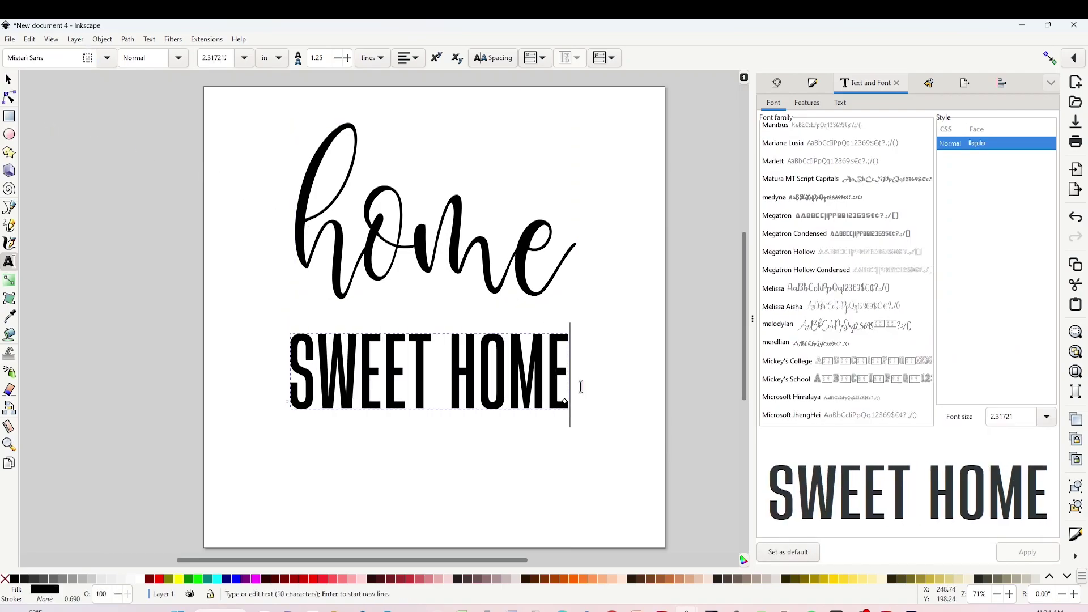
{"action": "key", "text": "F1"}
Squash SWEET HOME to about 120 mm wide and position it under 'home'
{"action": "left_click_drag", "start_coordinate": [429, 331], "coordinate": [429, 363]}
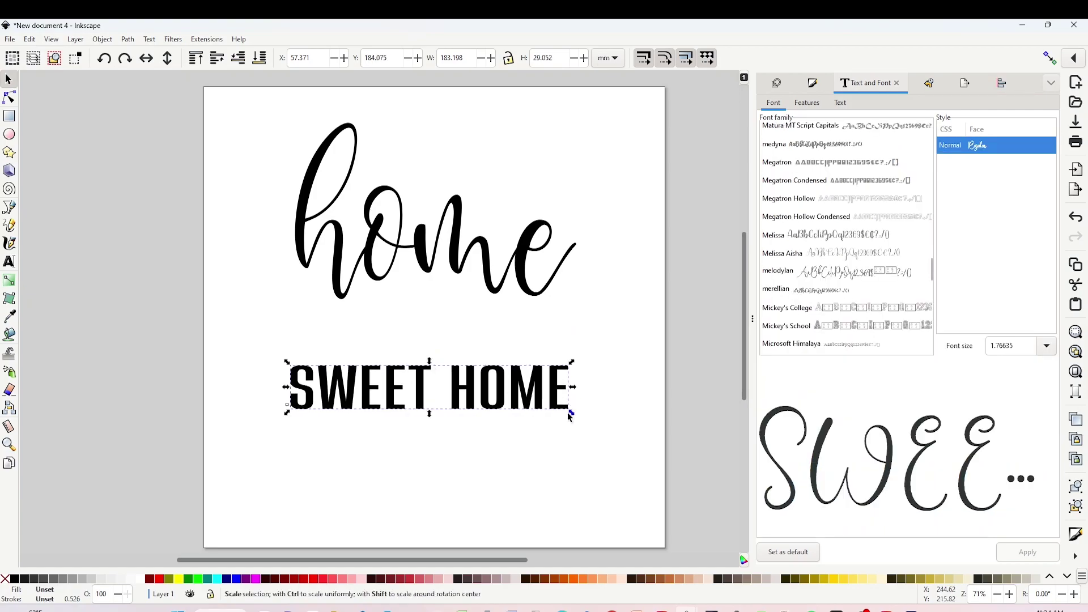
{"action": "left_click_drag", "start_coordinate": [567, 413], "coordinate": [475, 399]}
{"action": "left_click_drag", "start_coordinate": [408, 392], "coordinate": [462, 335]}
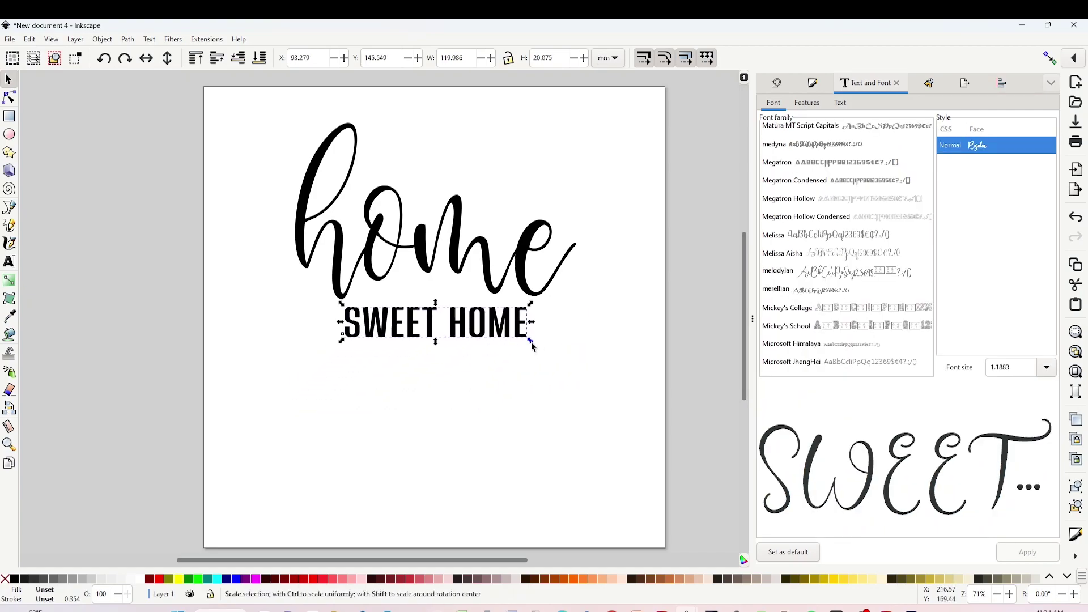
{"action": "left_click_drag", "start_coordinate": [530, 340], "coordinate": [573, 355]}
{"action": "left_click", "coordinate": [528, 409]}
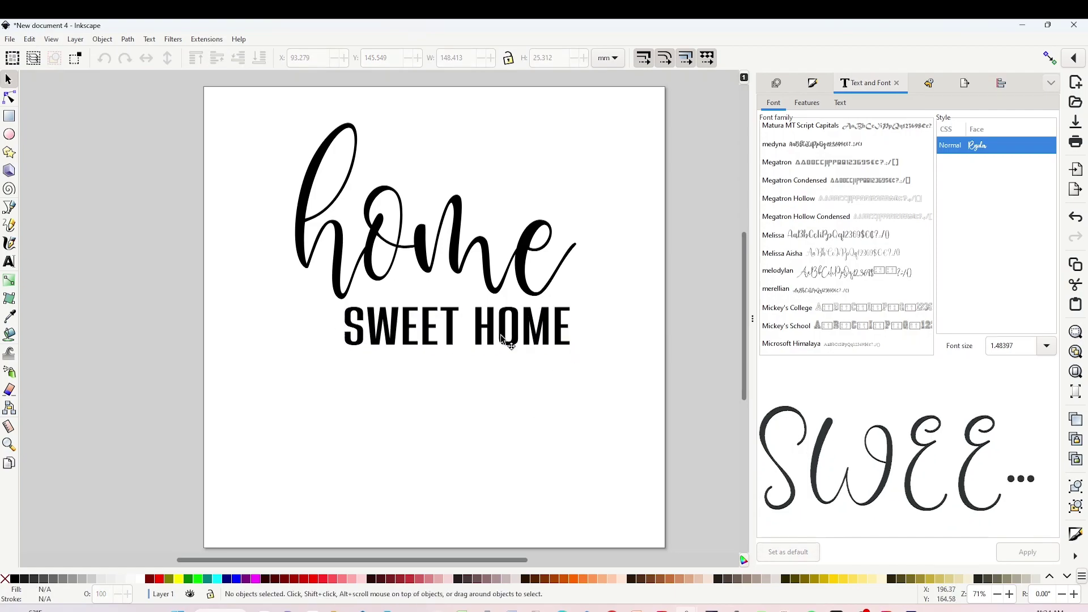
{"action": "left_click_drag", "start_coordinate": [508, 341], "coordinate": [505, 387]}
Move 'home' down toward SWEET HOME and make it slightly smaller
{"action": "left_click", "coordinate": [497, 303]}
{"action": "left_click_drag", "start_coordinate": [497, 303], "coordinate": [497, 345]}
{"action": "left_click_drag", "start_coordinate": [578, 340], "coordinate": [538, 337]}
{"action": "key", "text": "Escape"}
{"action": "left_click", "coordinate": [492, 303]}
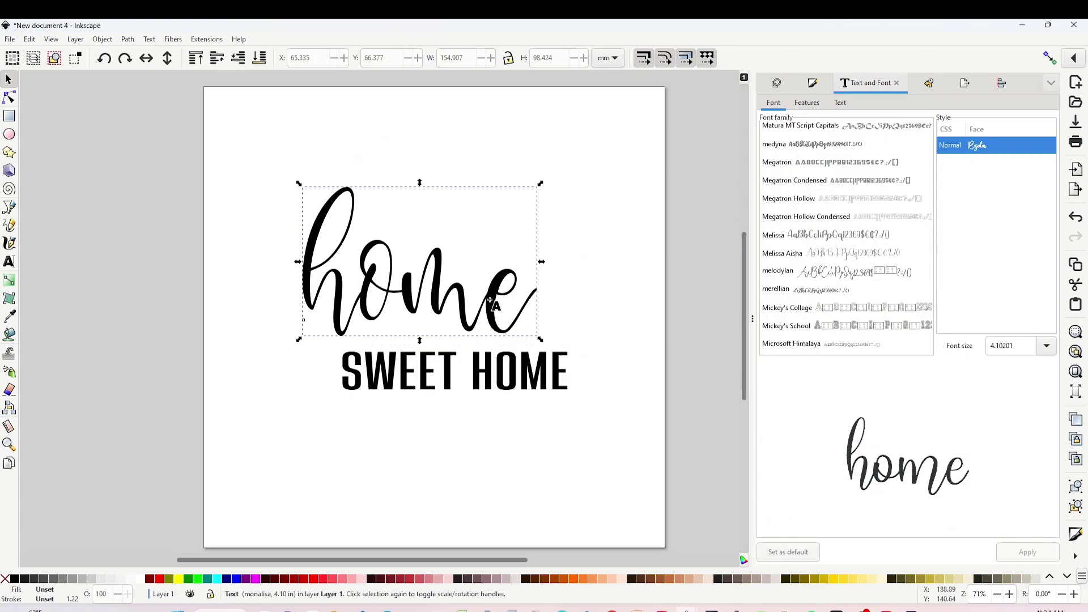
Select the first letter h of 'home' for replacement
{"action": "double_click", "coordinate": [491, 302]}
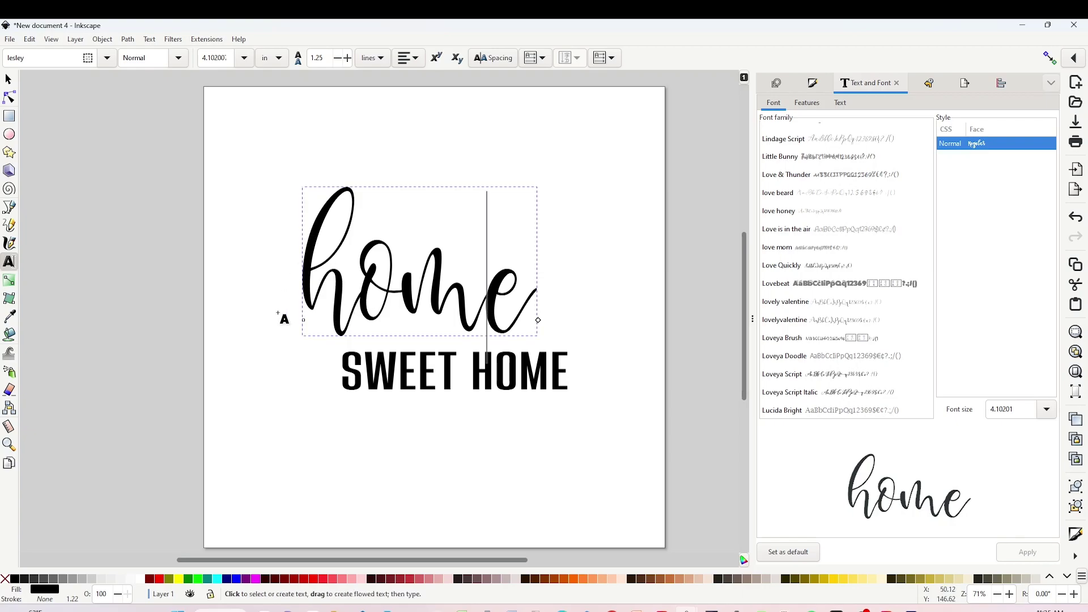
{"action": "left_click", "coordinate": [610, 269]}
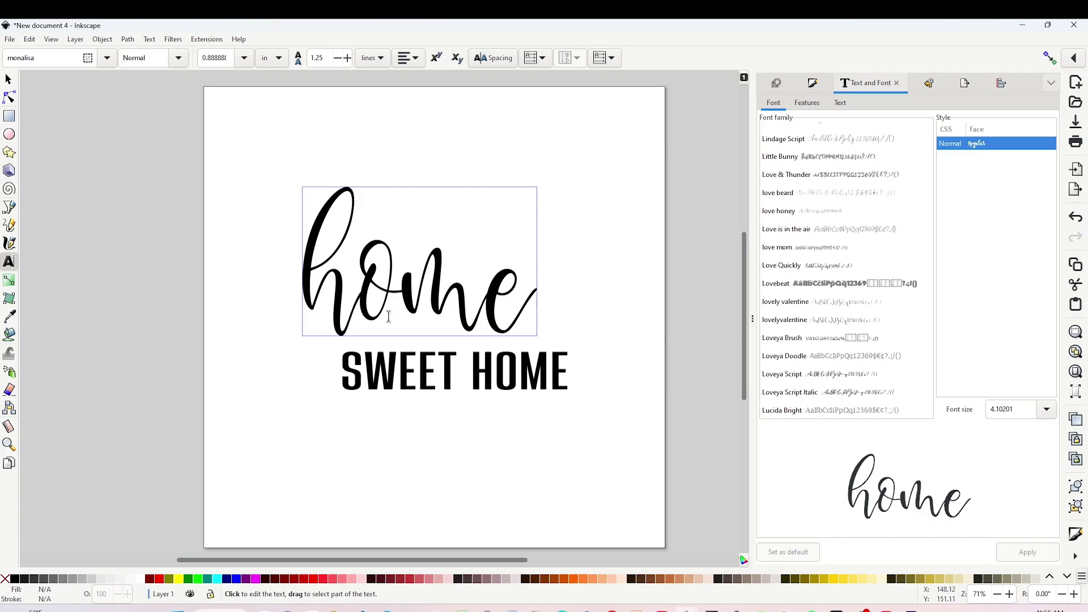
{"action": "left_click_drag", "start_coordinate": [356, 309], "coordinate": [292, 303]}
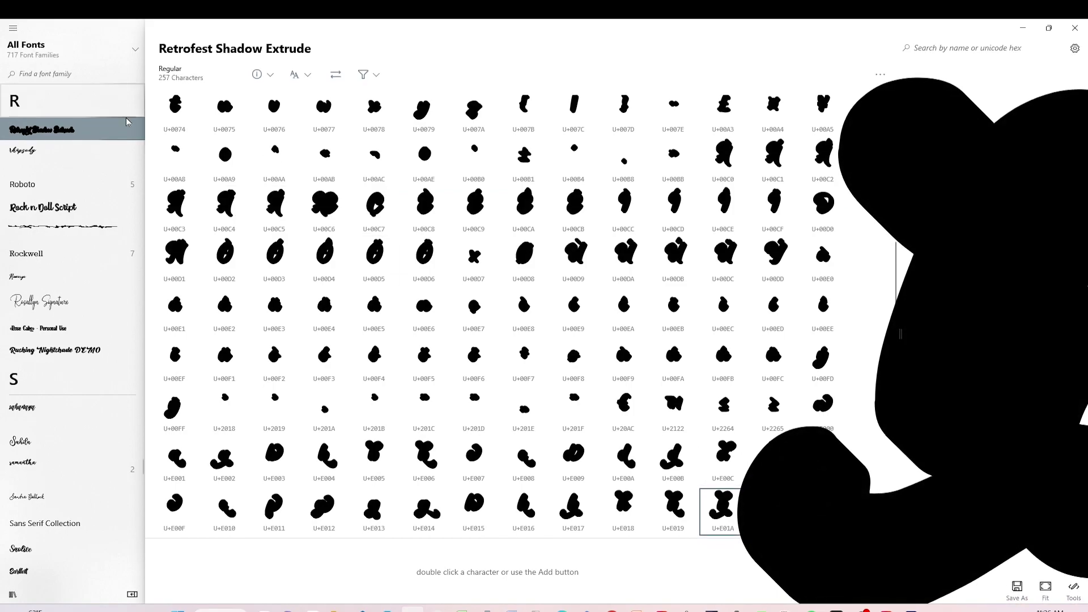
Copy the lesley font's swash-tailed h glyph U+E033 from Character Map UWP
{"action": "key", "text": "shift+Tab"}
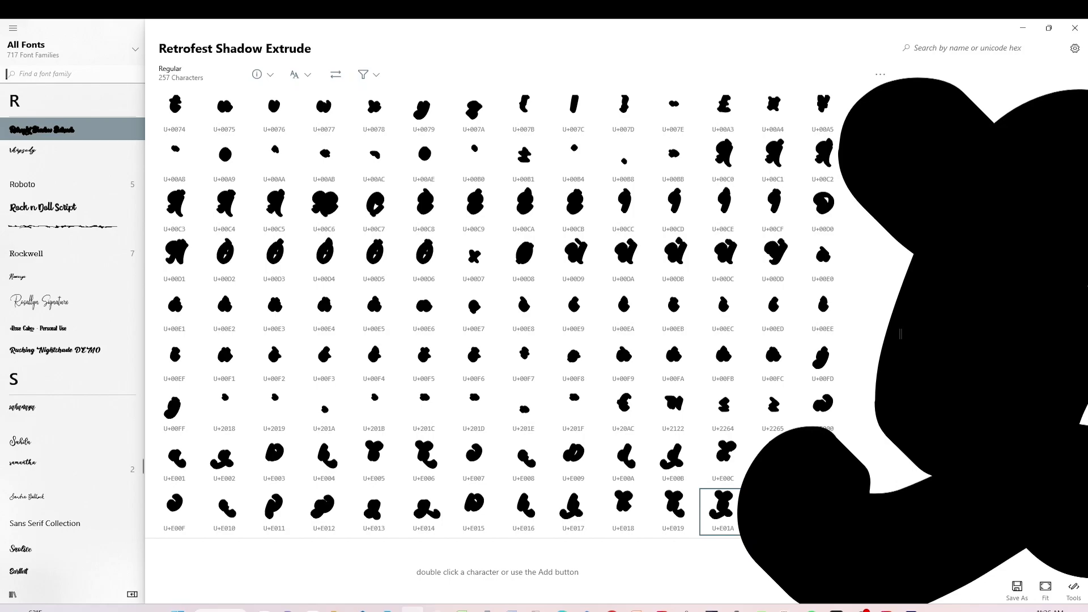
{"action": "type", "text": "lesl"}
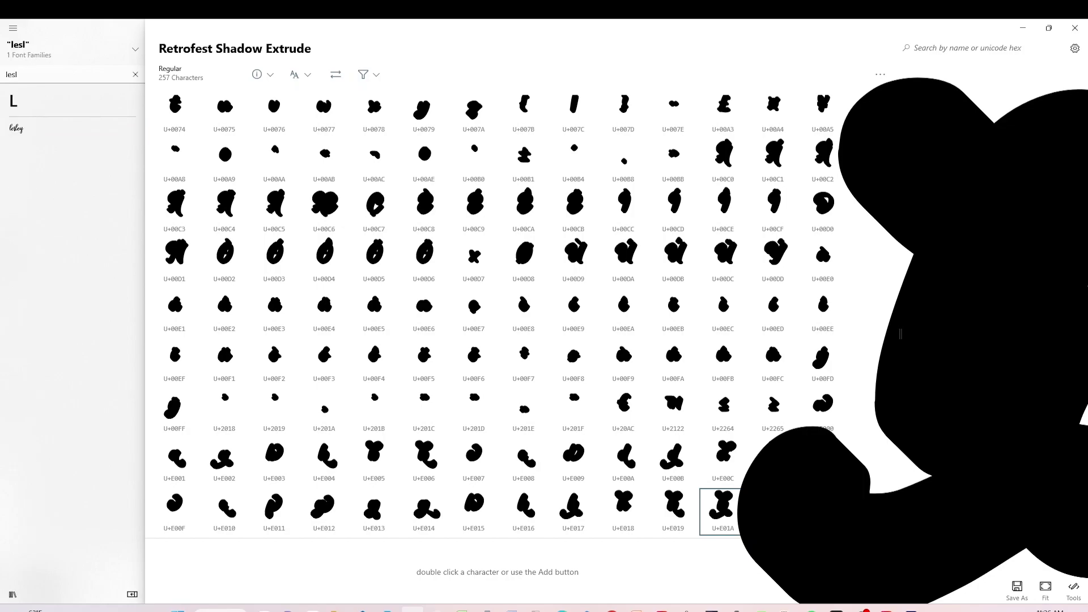
{"action": "left_click", "coordinate": [40, 135]}
{"action": "scroll", "coordinate": [630, 235], "scroll_direction": "down", "scroll_amount": 15}
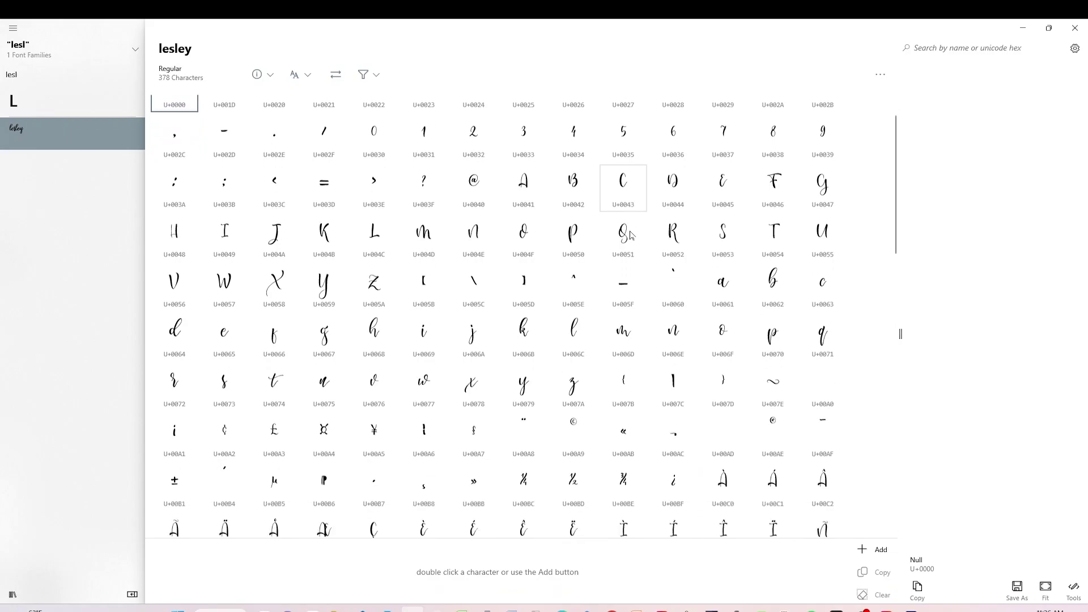
{"action": "scroll", "coordinate": [701, 353], "scroll_direction": "down", "scroll_amount": 1}
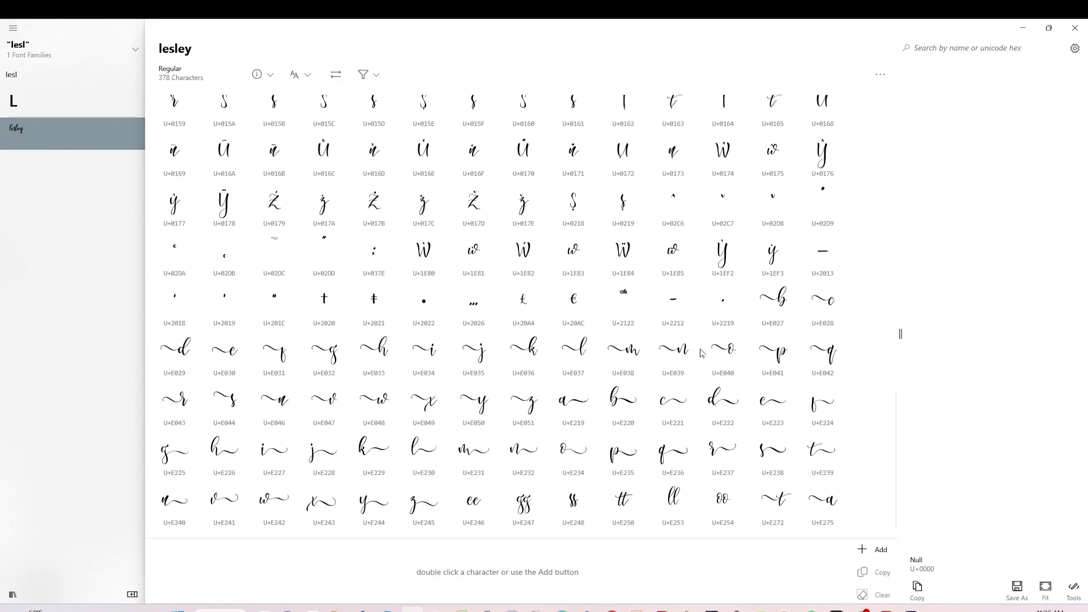
{"action": "left_click", "coordinate": [375, 355]}
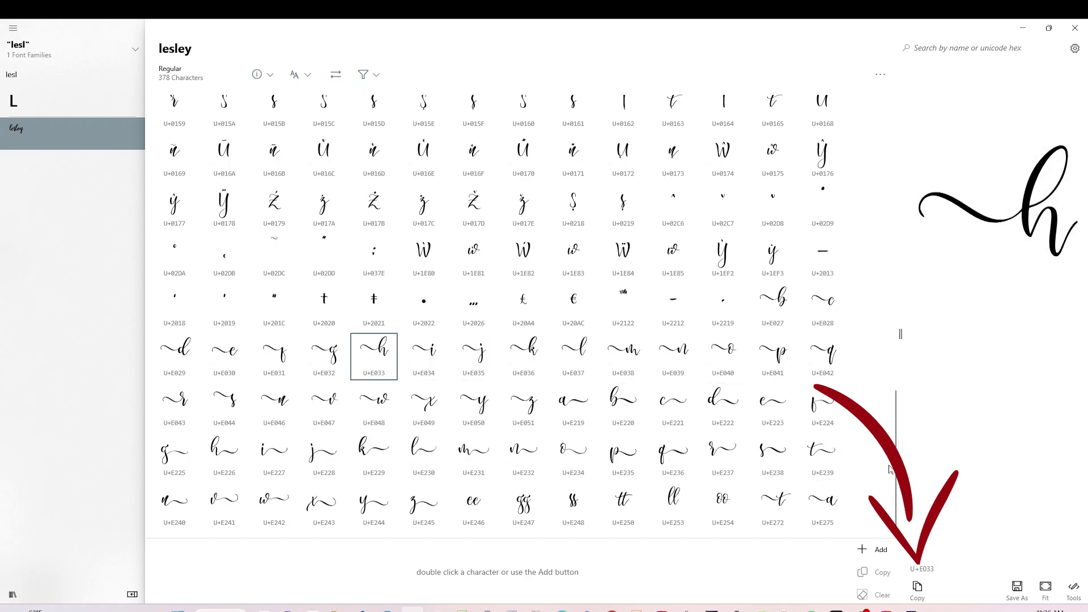
{"action": "left_click", "coordinate": [923, 597]}
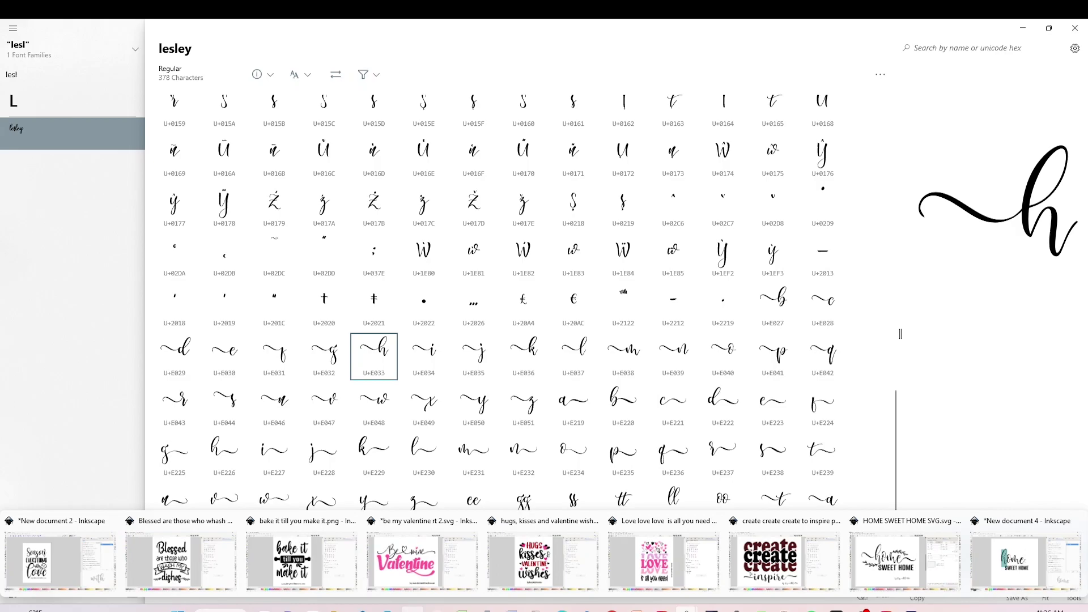
{"action": "left_click", "coordinate": [59, 563]}
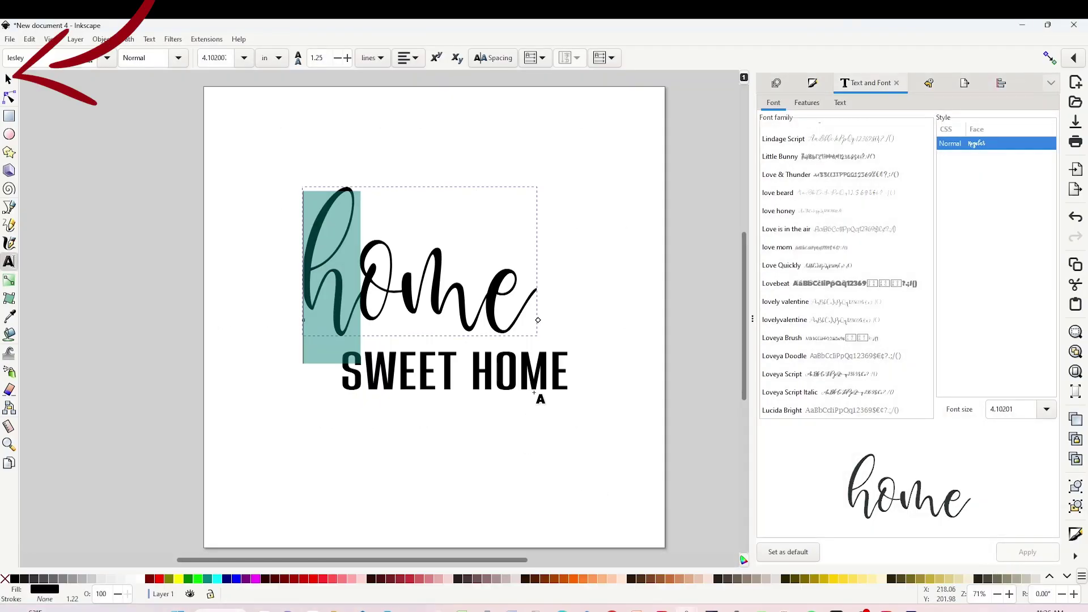
Paste the swash h over the plain h and shift 'home' left
{"action": "key", "text": "ctrl+v"}
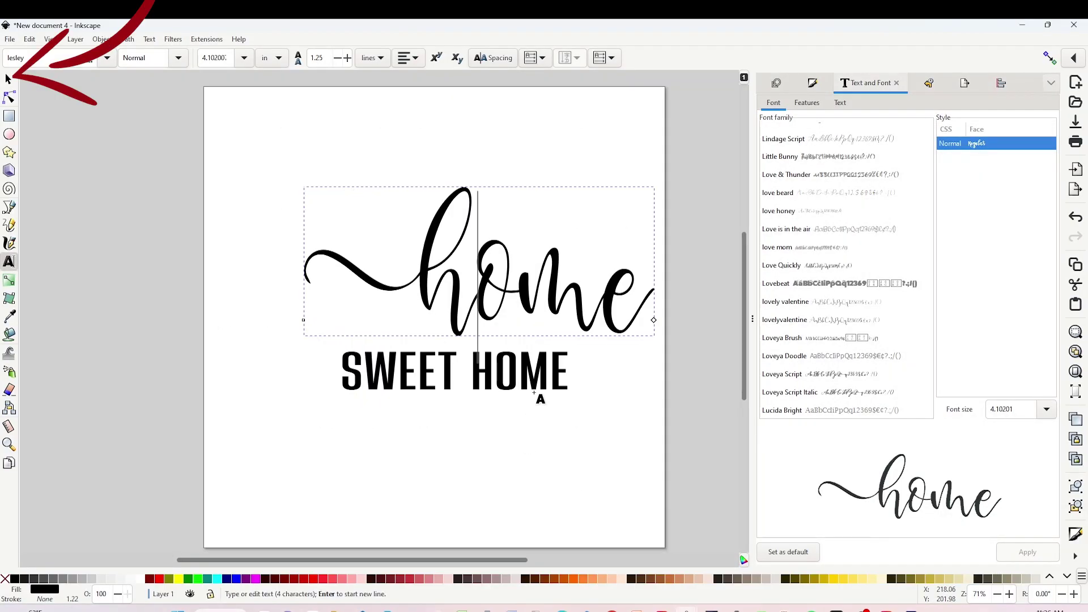
{"action": "left_click", "coordinate": [9, 80]}
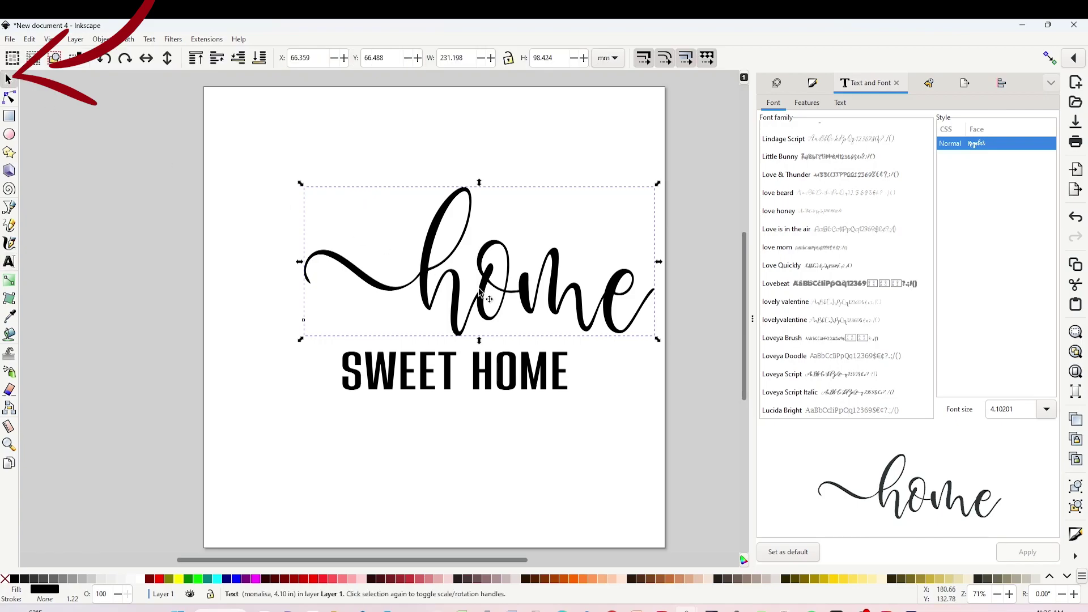
{"action": "left_click_drag", "start_coordinate": [478, 290], "coordinate": [401, 288]}
Replace the final e of 'home' with the swash-tailed e glyph U+E223
{"action": "double_click", "coordinate": [532, 309]}
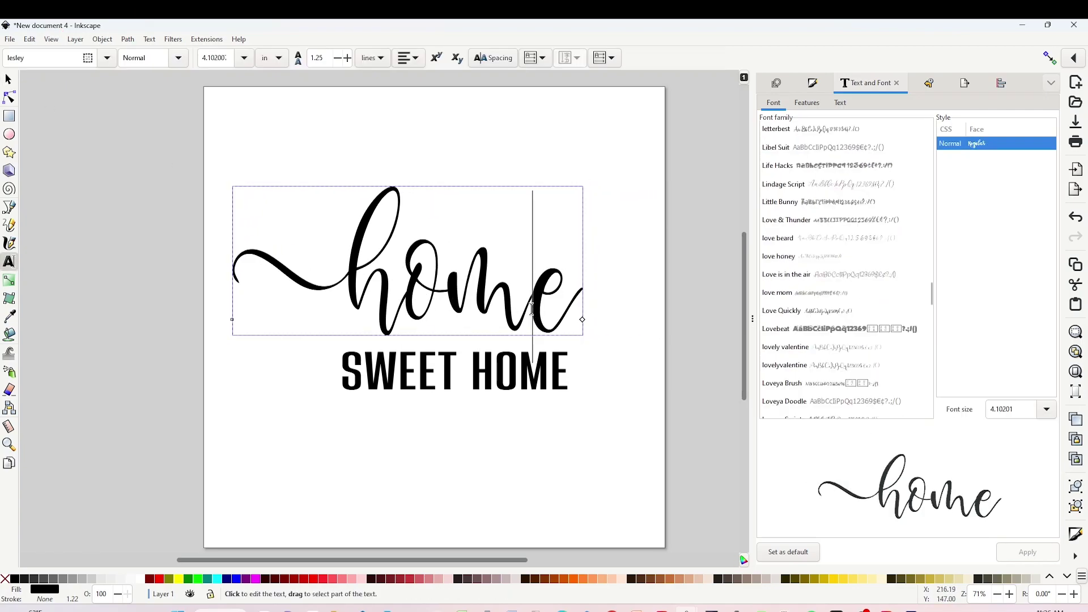
{"action": "left_click_drag", "start_coordinate": [531, 308], "coordinate": [583, 308]}
{"action": "key", "text": "alt+Tab"}
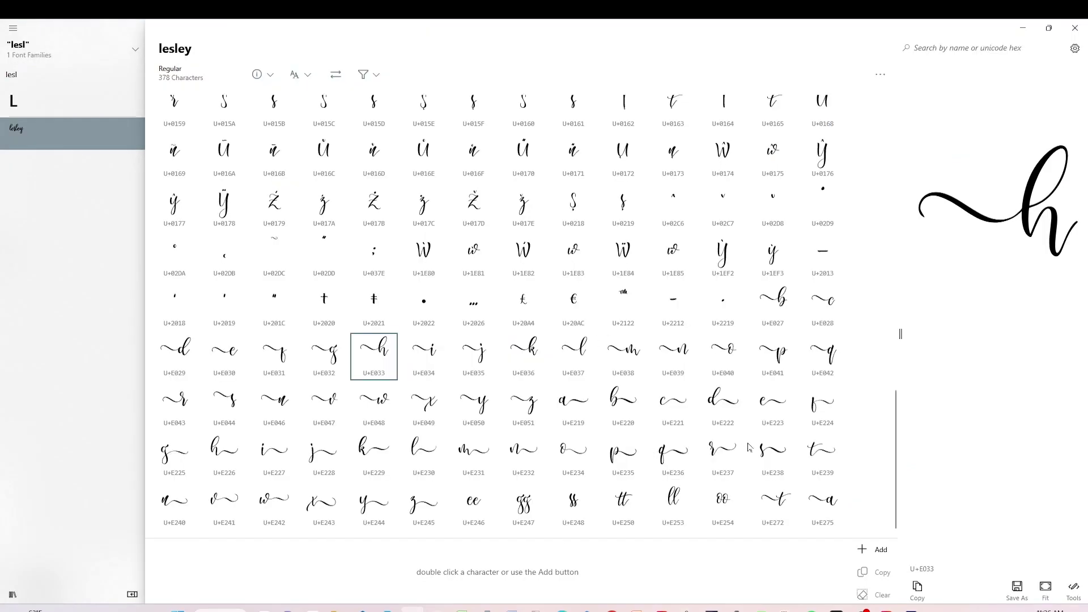
{"action": "left_click", "coordinate": [772, 401]}
{"action": "key", "text": "ctrl+c"}
{"action": "key", "text": "alt+Tab"}
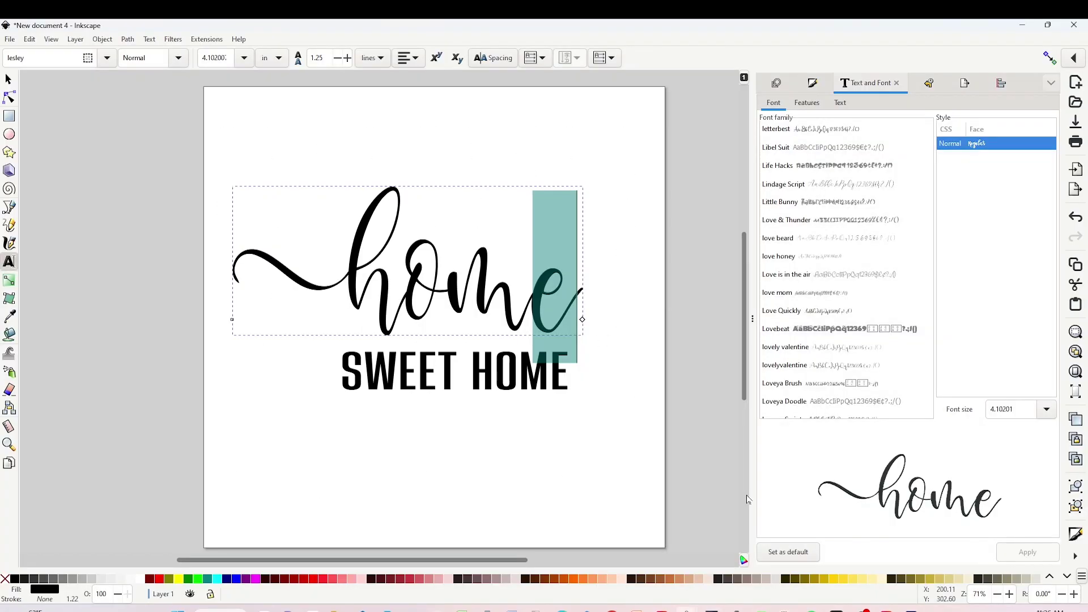
{"action": "key", "text": "ctrl+v"}
Narrow and raise 'home', then enlarge SWEET HOME to about 157 mm beneath it
{"action": "left_click", "coordinate": [8, 79]}
{"action": "left_click_drag", "start_coordinate": [701, 182], "coordinate": [638, 182]}
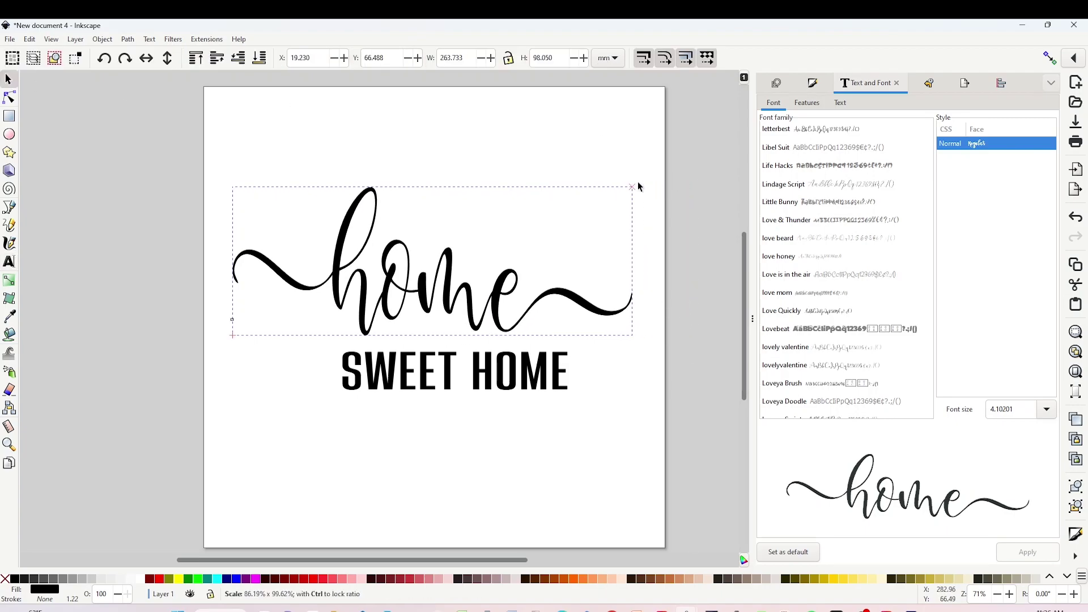
{"action": "left_click_drag", "start_coordinate": [428, 277], "coordinate": [427, 232]}
{"action": "left_click_drag", "start_coordinate": [515, 364], "coordinate": [544, 314]}
{"action": "mouse_move", "coordinate": [602, 335]}
{"action": "left_mouse_down"}
{"action": "mouse_move", "coordinate": [617, 342]}
{"action": "mouse_move", "coordinate": [600, 333]}
{"action": "left_mouse_up"}
{"action": "left_click", "coordinate": [624, 456]}
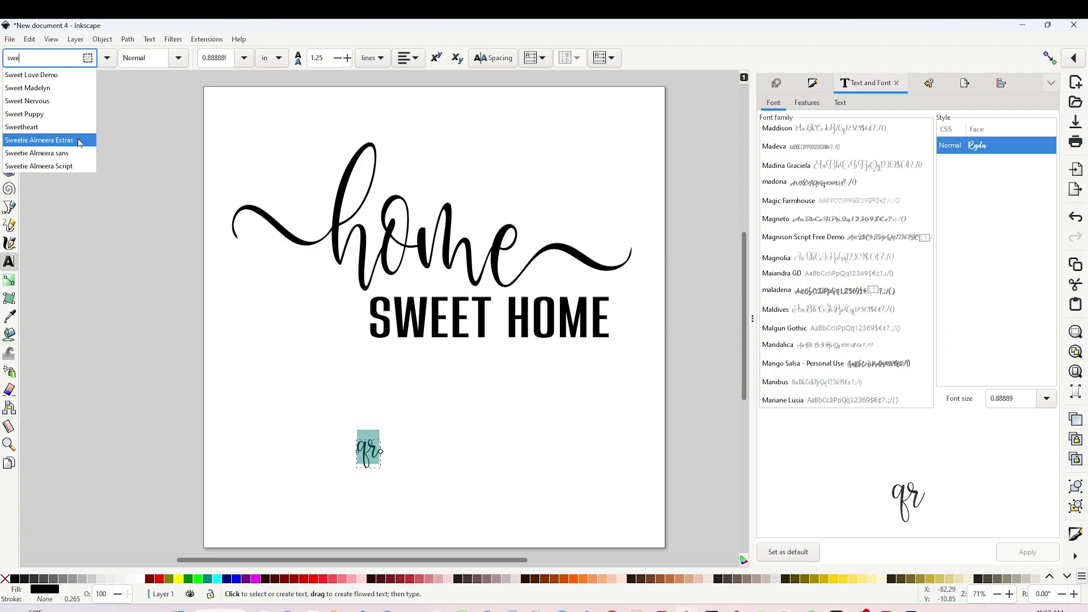
Set the ornament text in Sweetie Almeera Extras, trying glyphs 'a' through 'abcdef' before deleting them
{"action": "left_click", "coordinate": [79, 142]}
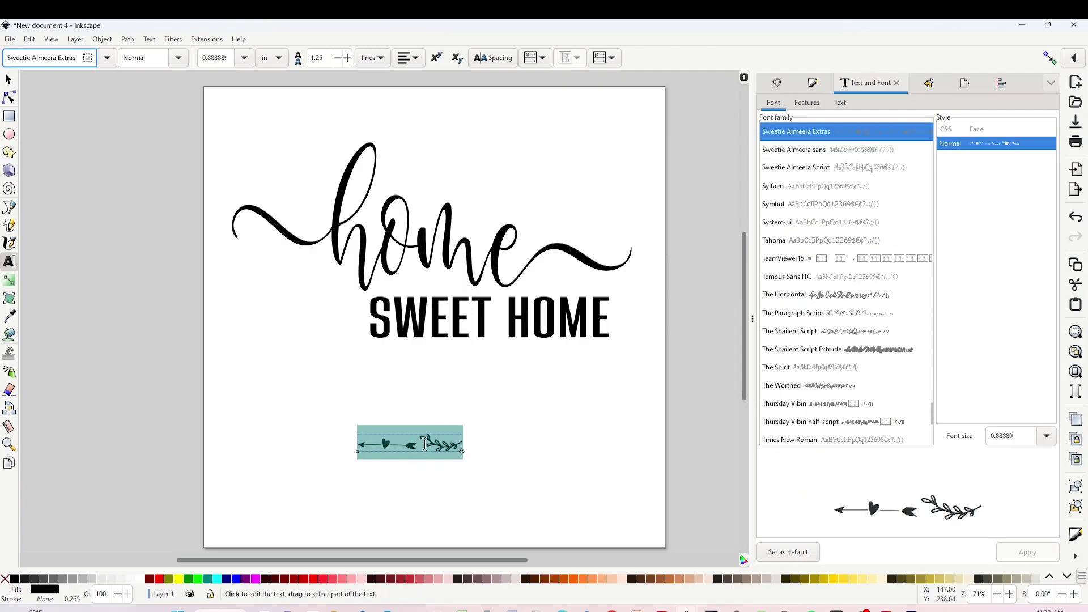
{"action": "left_click", "coordinate": [419, 443]}
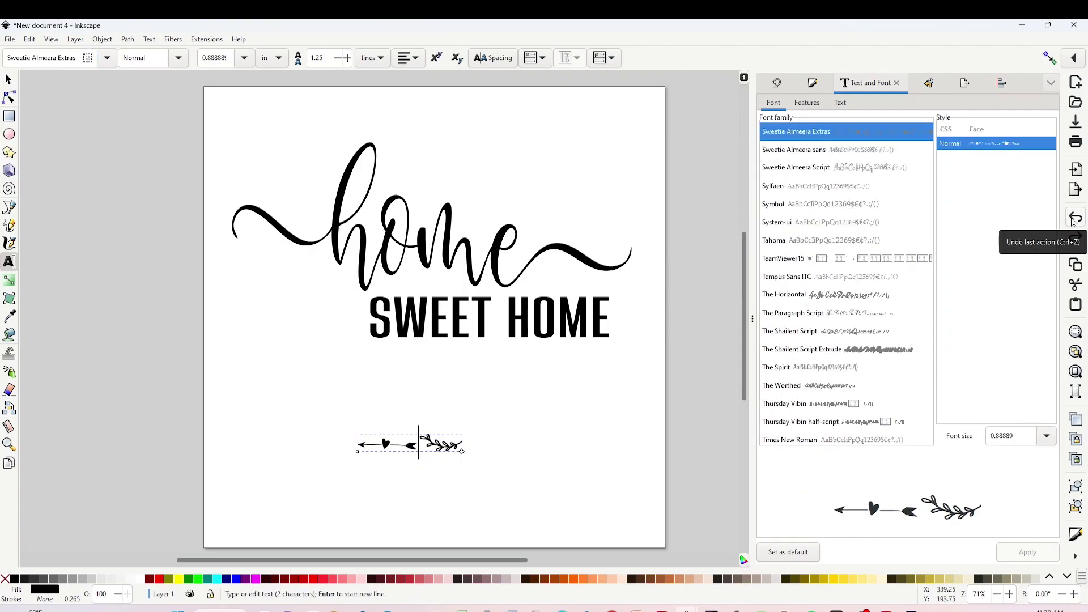
{"action": "key", "text": "ctrl+a"}
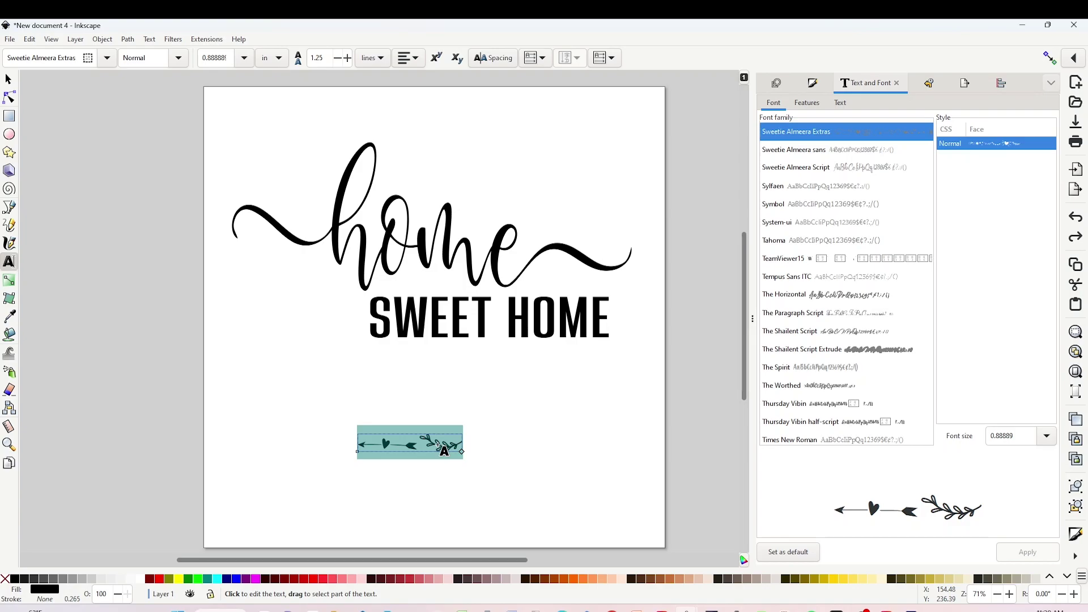
{"action": "type", "text": "a"}
{"action": "key", "text": "ctrl+a"}
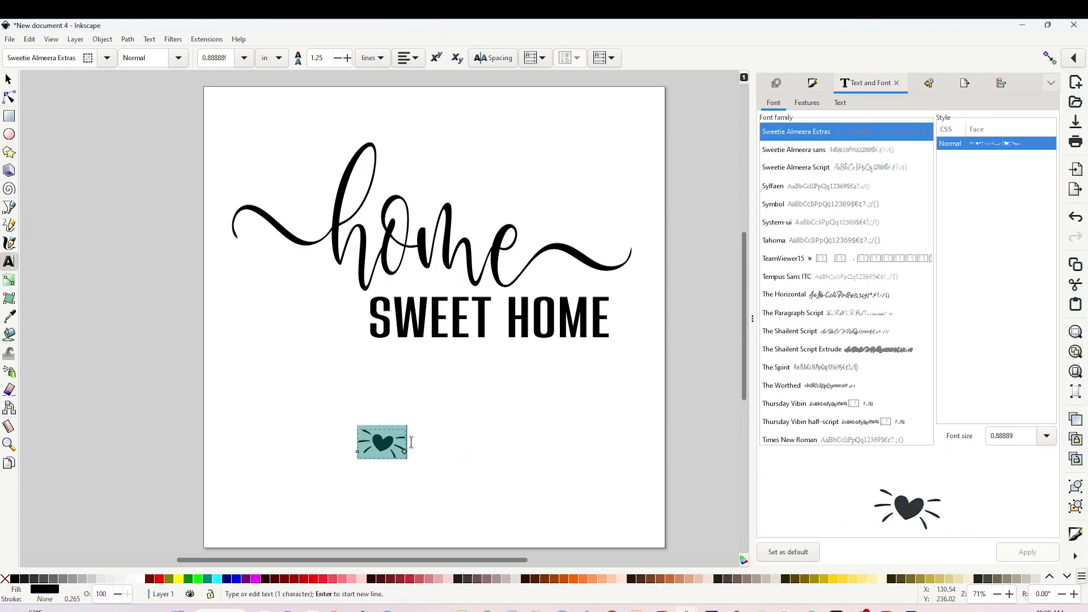
{"action": "type", "text": "abcdef"}
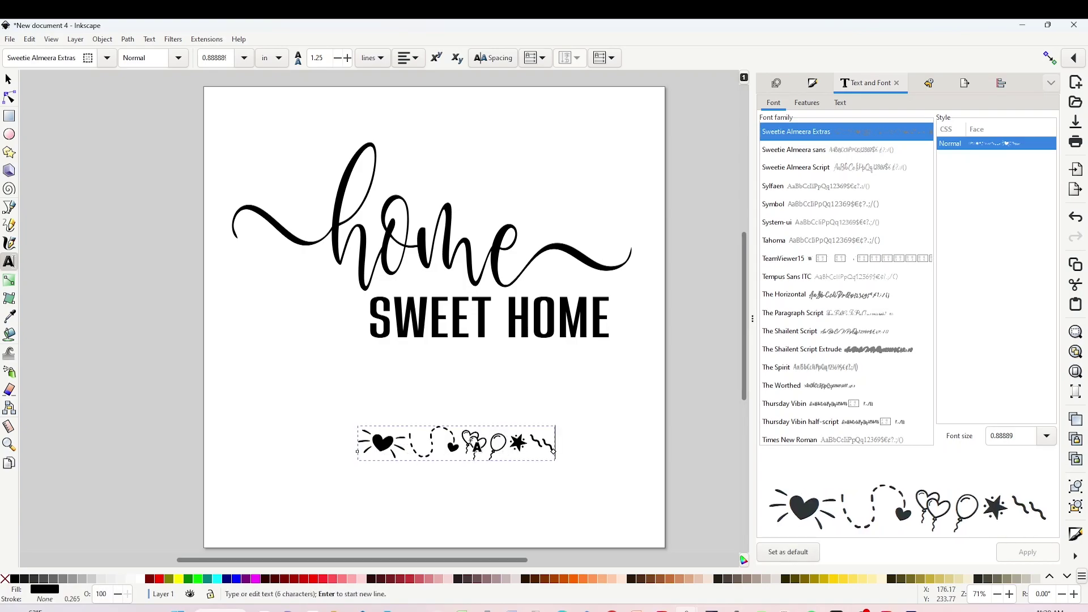
{"action": "key", "text": "BackSpace"}
{"action": "key", "text": "BackSpace"}
{"action": "key", "text": "BackSpace"}
{"action": "key", "text": "BackSpace"}
{"action": "key", "text": "BackSpace"}
{"action": "key", "text": "BackSpace"}
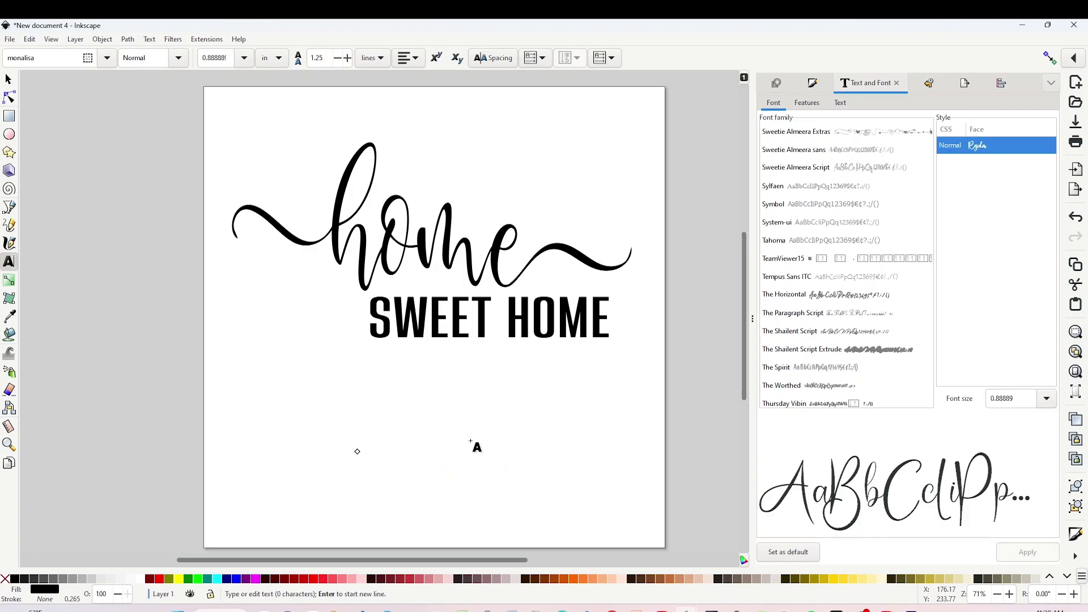
Enlarge the leaf branch, flip it upside down, rotate it and place it left of SWEET HOME
{"action": "type", "text": "g"}
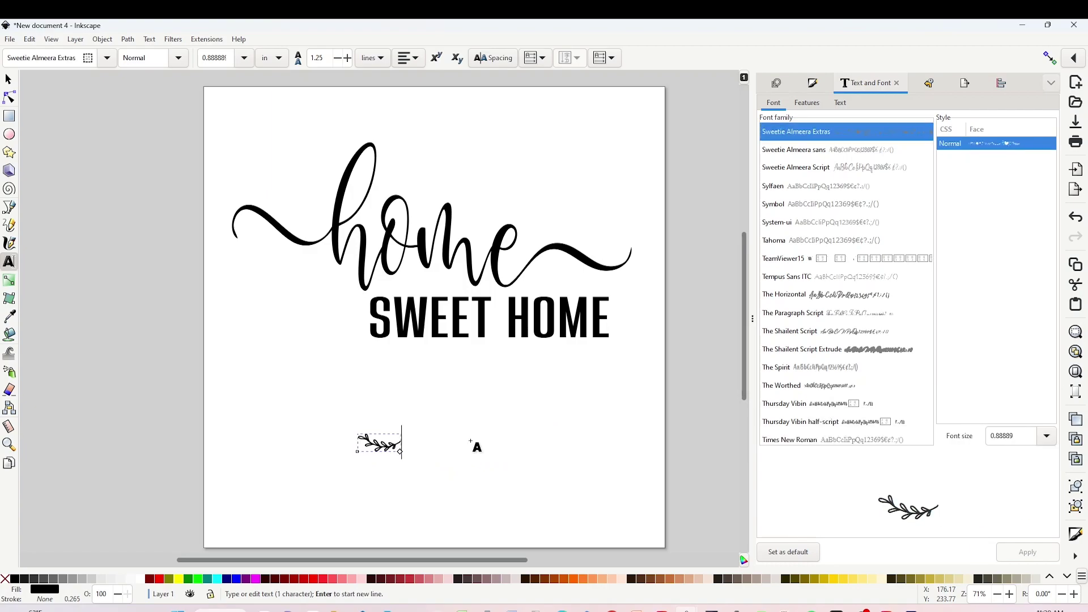
{"action": "left_click", "coordinate": [9, 78]}
{"action": "left_click_drag", "start_coordinate": [405, 459], "coordinate": [331, 298]}
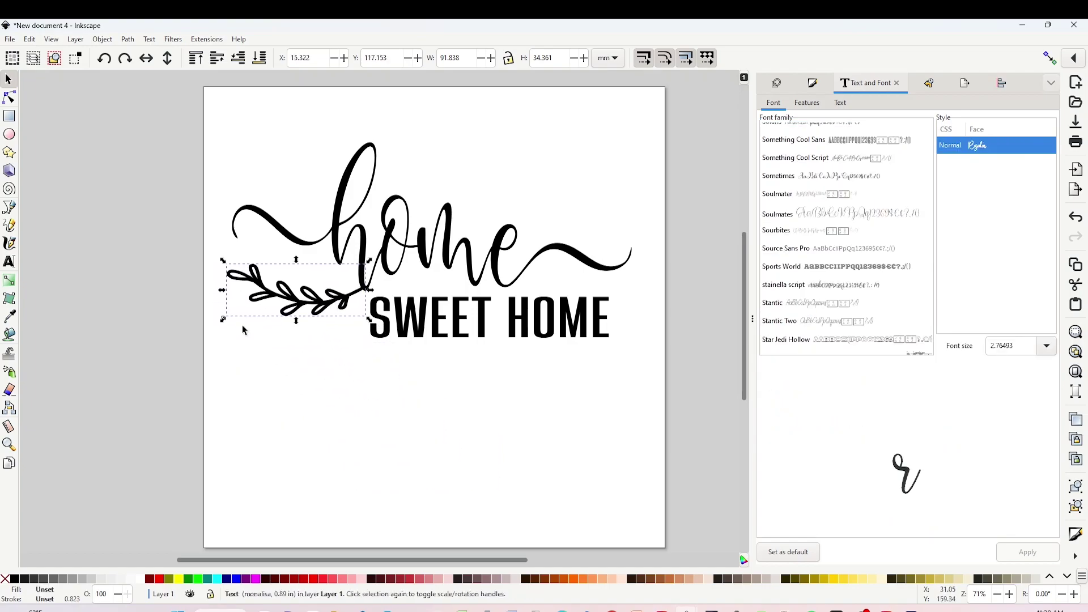
{"action": "left_click_drag", "start_coordinate": [222, 318], "coordinate": [229, 319]}
{"action": "left_click_drag", "start_coordinate": [308, 309], "coordinate": [306, 309]}
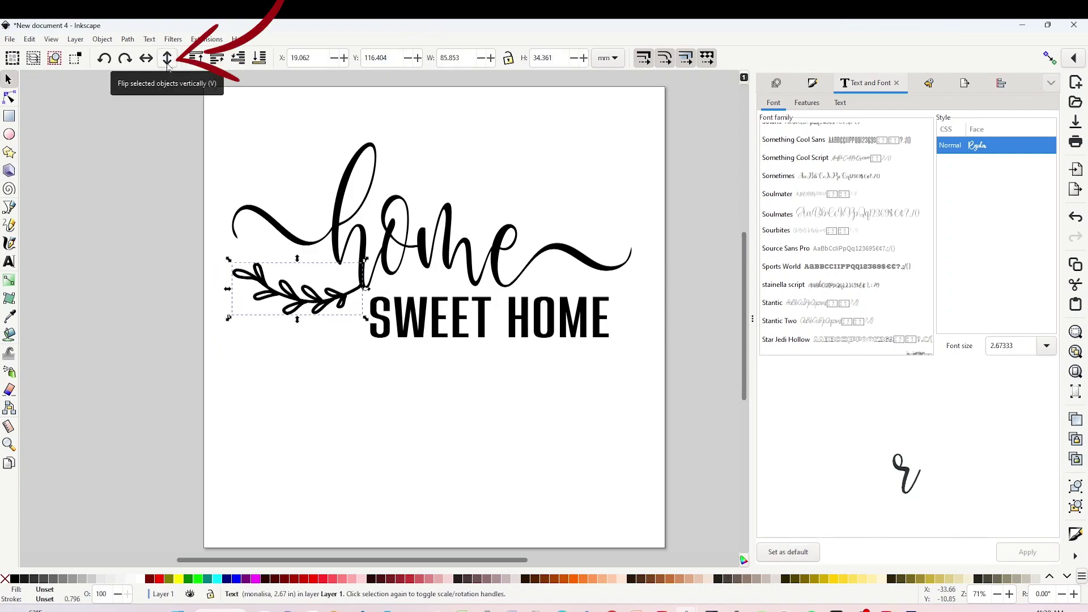
{"action": "left_click", "coordinate": [167, 63]}
{"action": "left_click", "coordinate": [281, 294]}
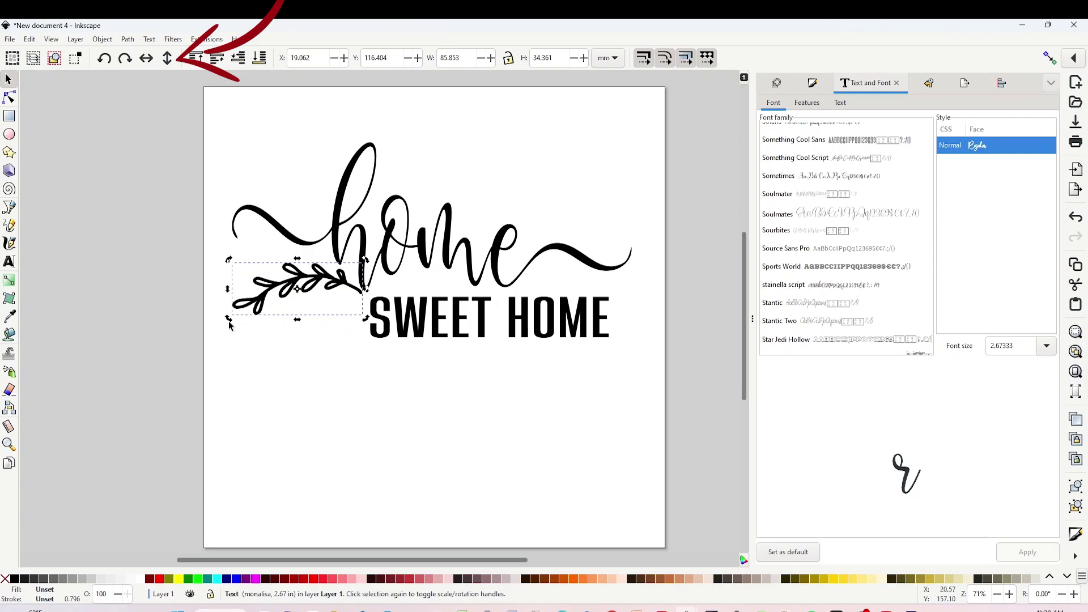
{"action": "left_click_drag", "start_coordinate": [229, 320], "coordinate": [237, 332]}
{"action": "left_click_drag", "start_coordinate": [288, 278], "coordinate": [291, 285]}
{"action": "left_click", "coordinate": [470, 403]}
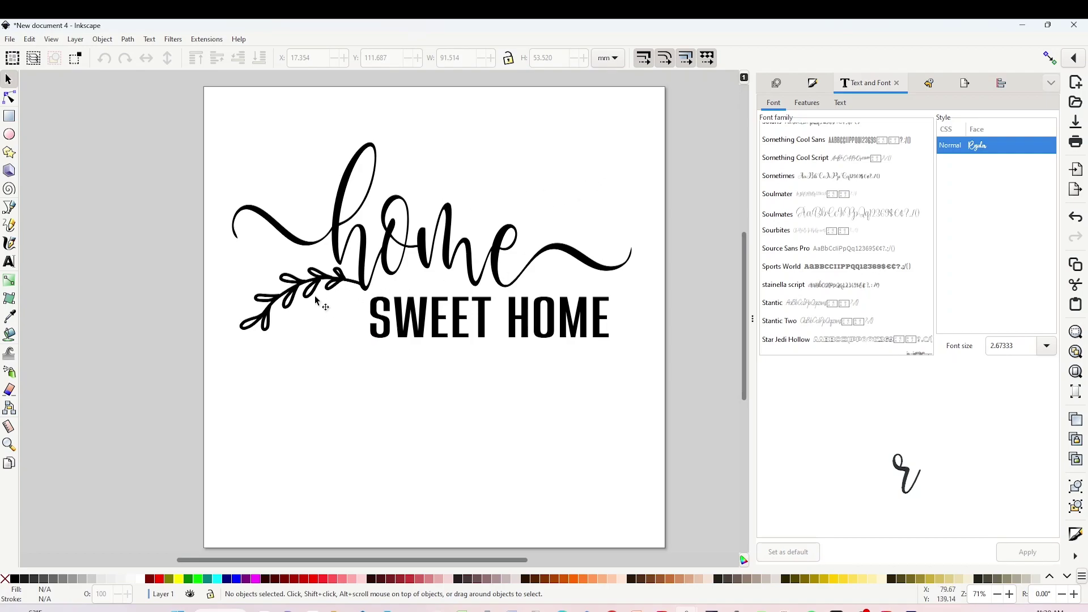
Duplicate the leaf, move the copy above right of home, flip it both ways, and fine-tune both leaves
{"action": "left_click", "coordinate": [297, 290]}
{"action": "right_click", "coordinate": [316, 323]}
{"action": "left_click", "coordinate": [340, 371]}
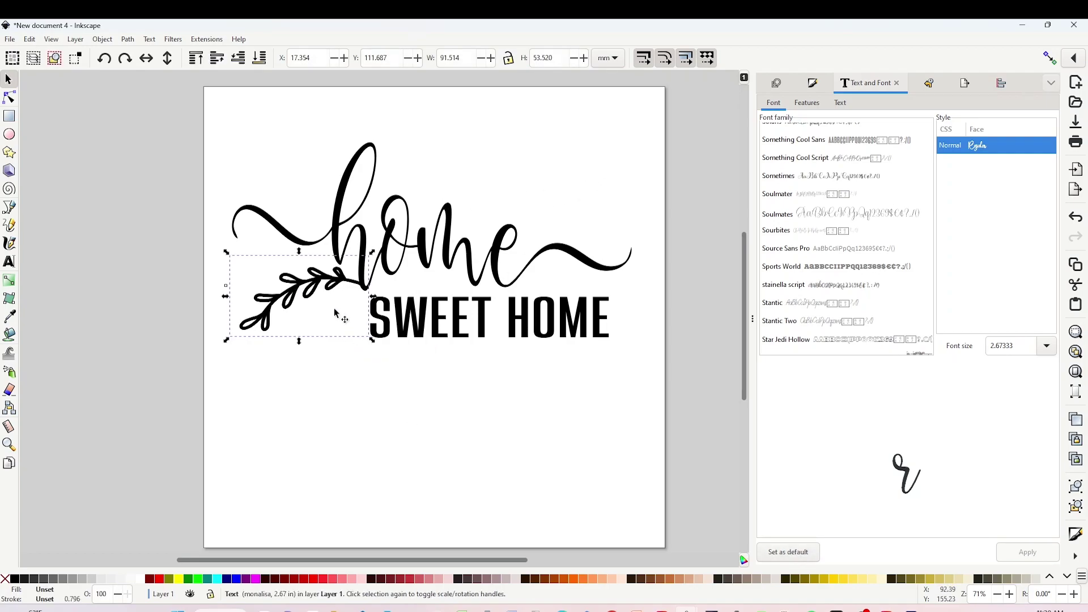
{"action": "left_click_drag", "start_coordinate": [331, 260], "coordinate": [562, 140]}
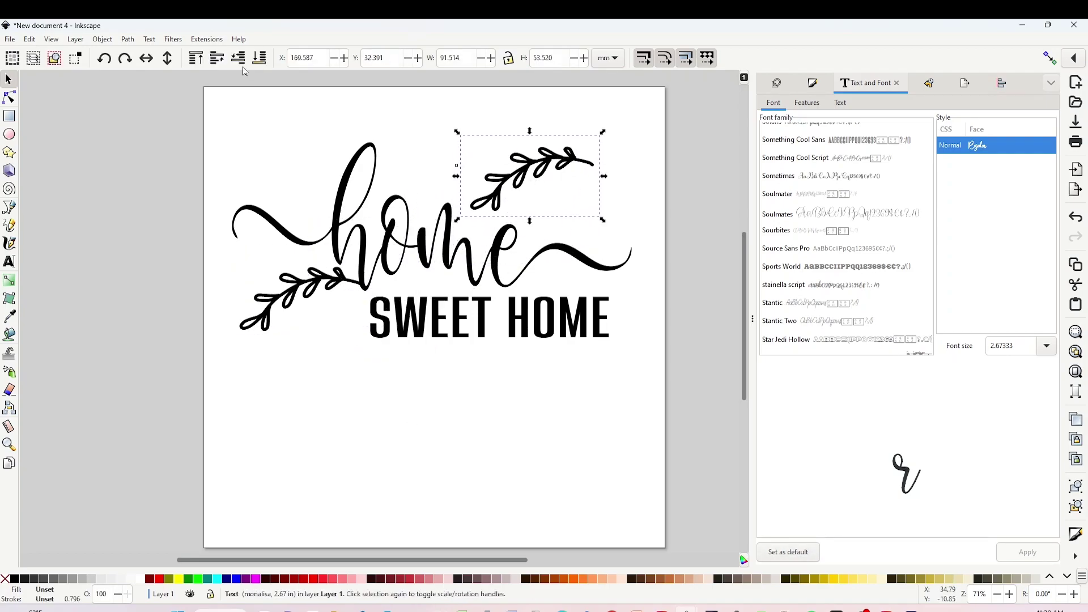
{"action": "left_click", "coordinate": [168, 58]}
{"action": "left_click", "coordinate": [149, 65]}
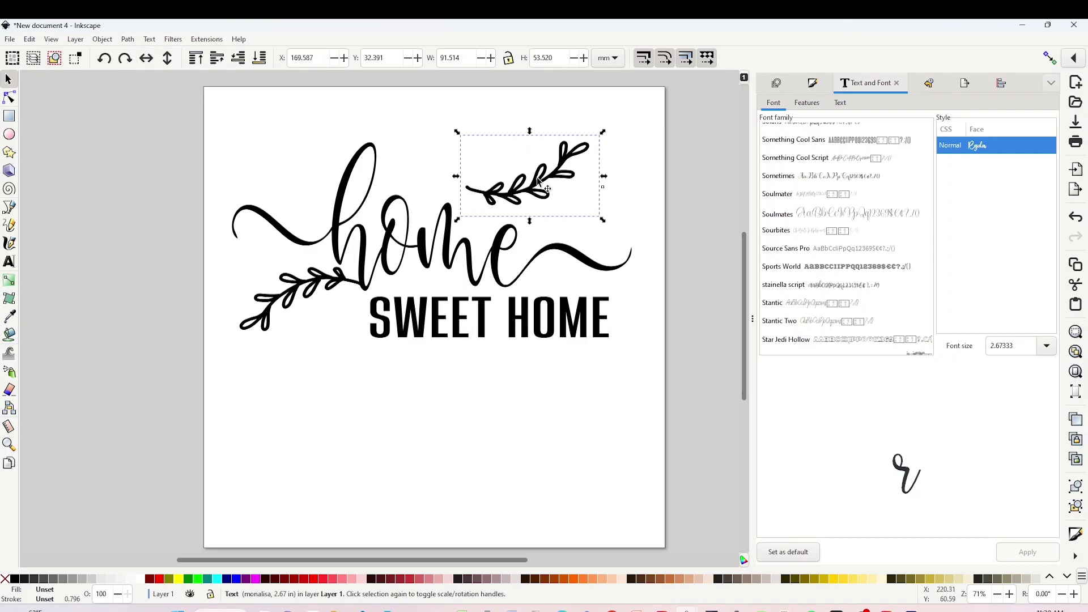
{"action": "left_click_drag", "start_coordinate": [539, 182], "coordinate": [558, 199]}
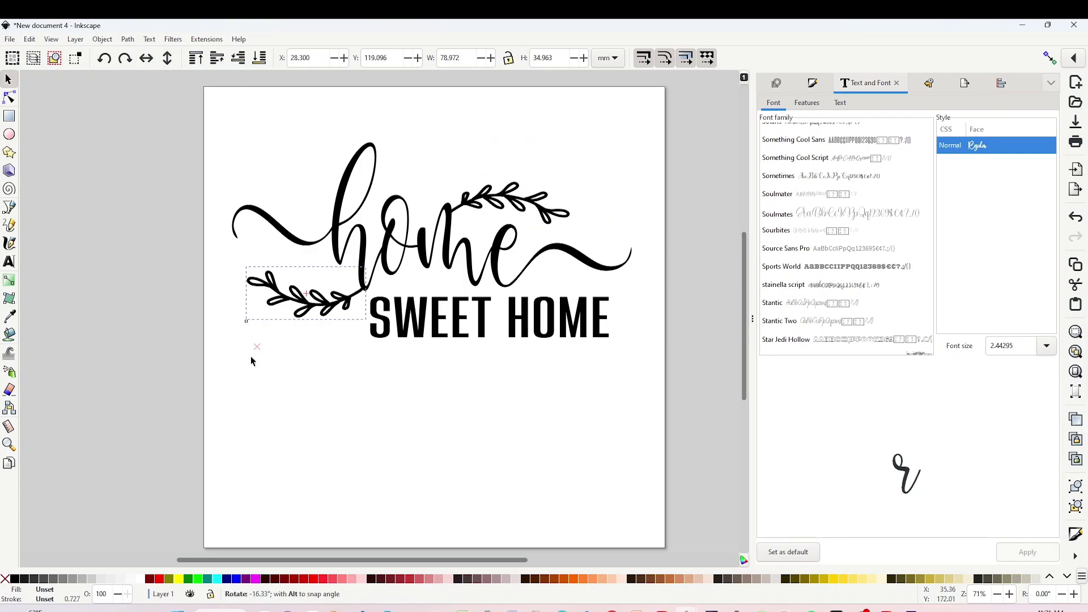
{"action": "left_click_drag", "start_coordinate": [250, 356], "coordinate": [255, 357]}
{"action": "left_click_drag", "start_coordinate": [314, 309], "coordinate": [315, 302]}
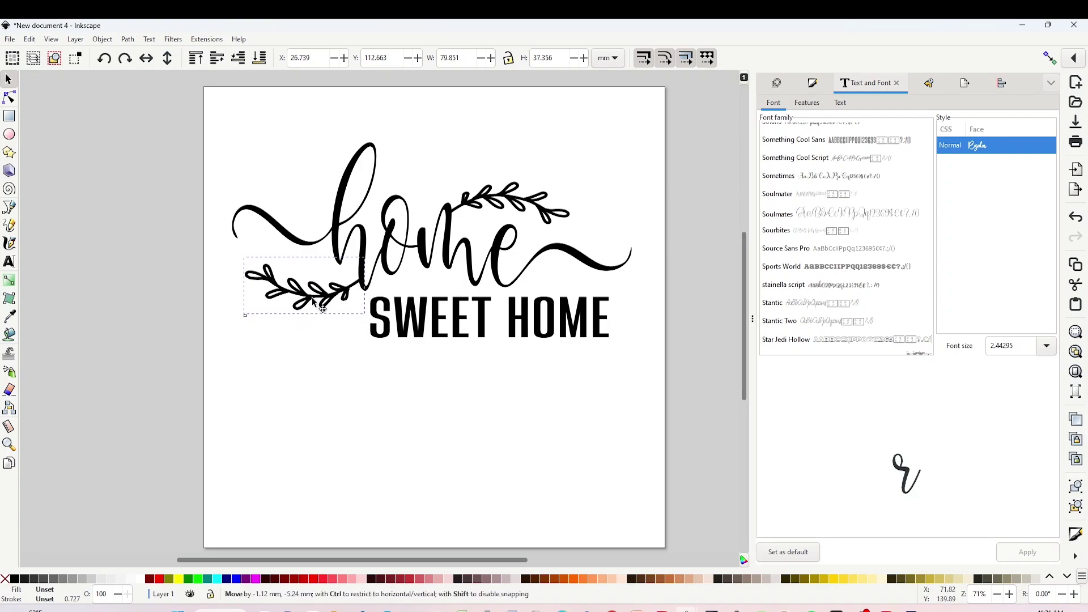
{"action": "left_click", "coordinate": [686, 186]}
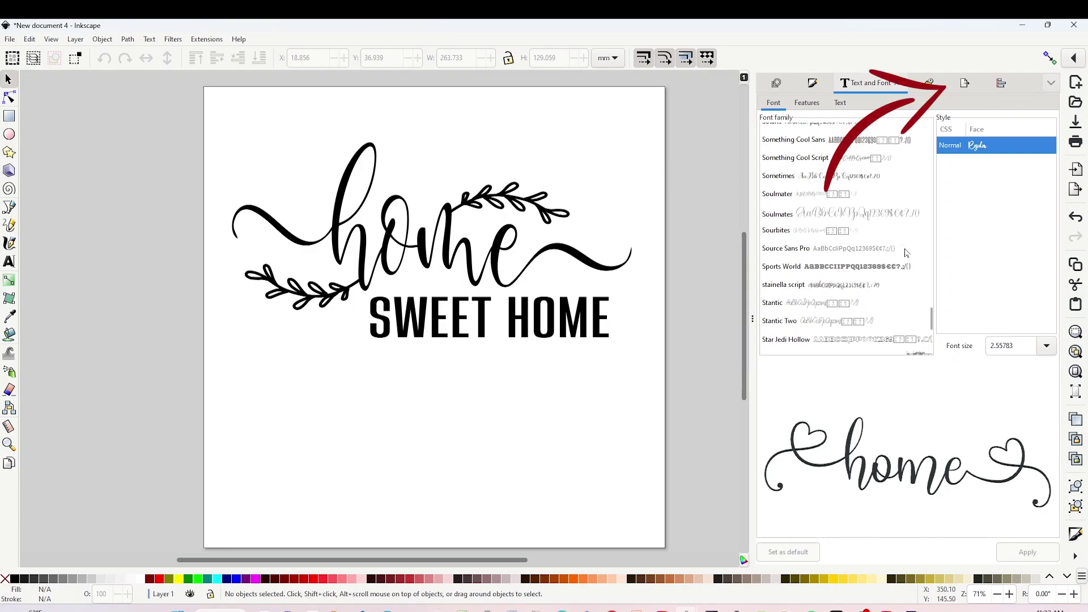
Set the PNG export file name to 'home sweet home' in the Export panel
{"action": "left_click", "coordinate": [965, 85]}
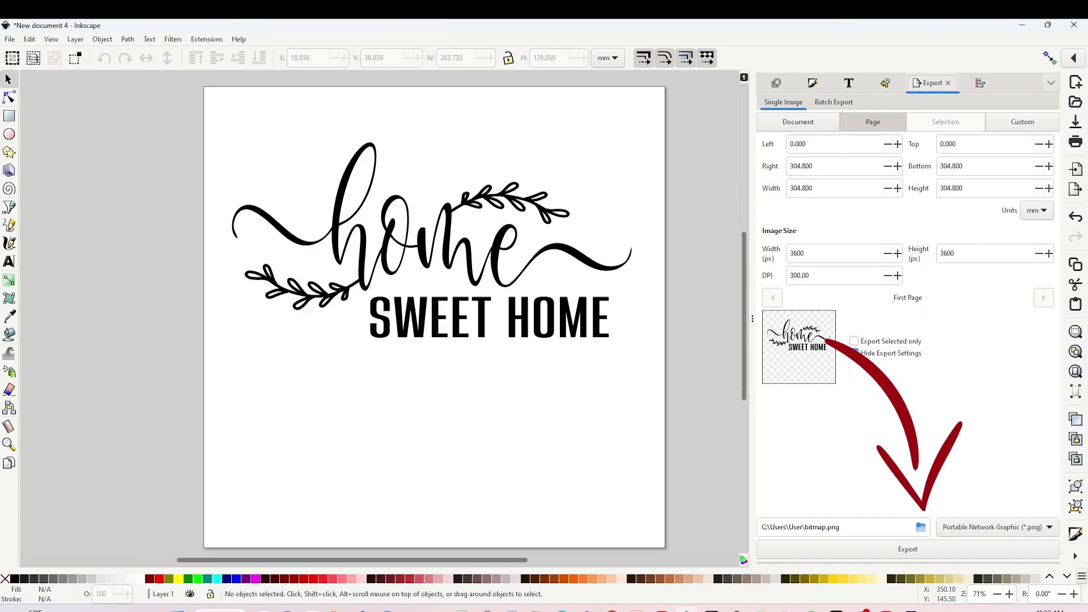
{"action": "left_click", "coordinate": [920, 527]}
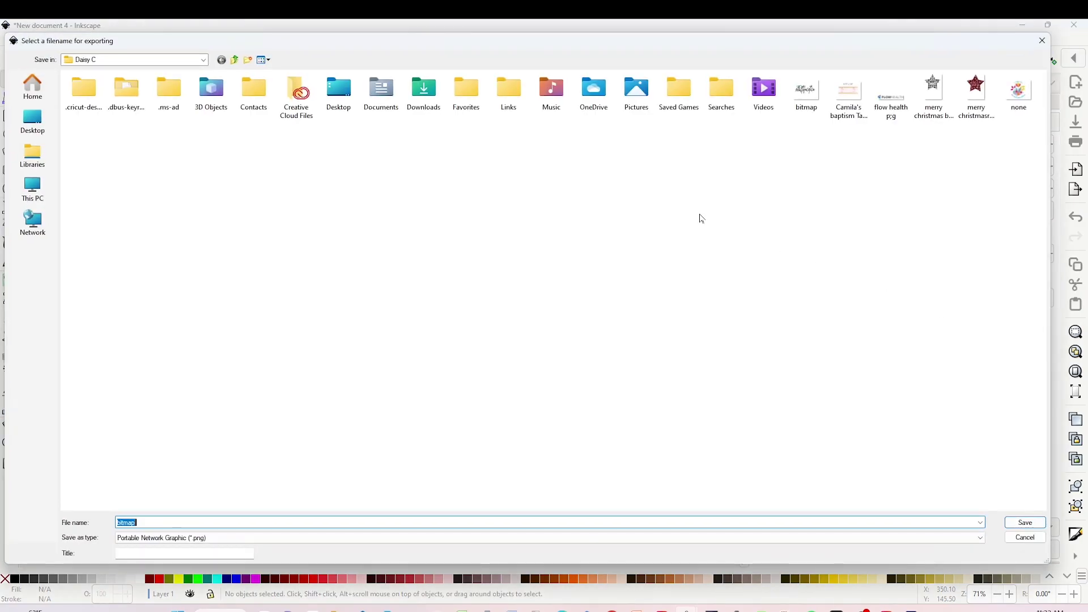
{"action": "type", "text": "home sweet home"}
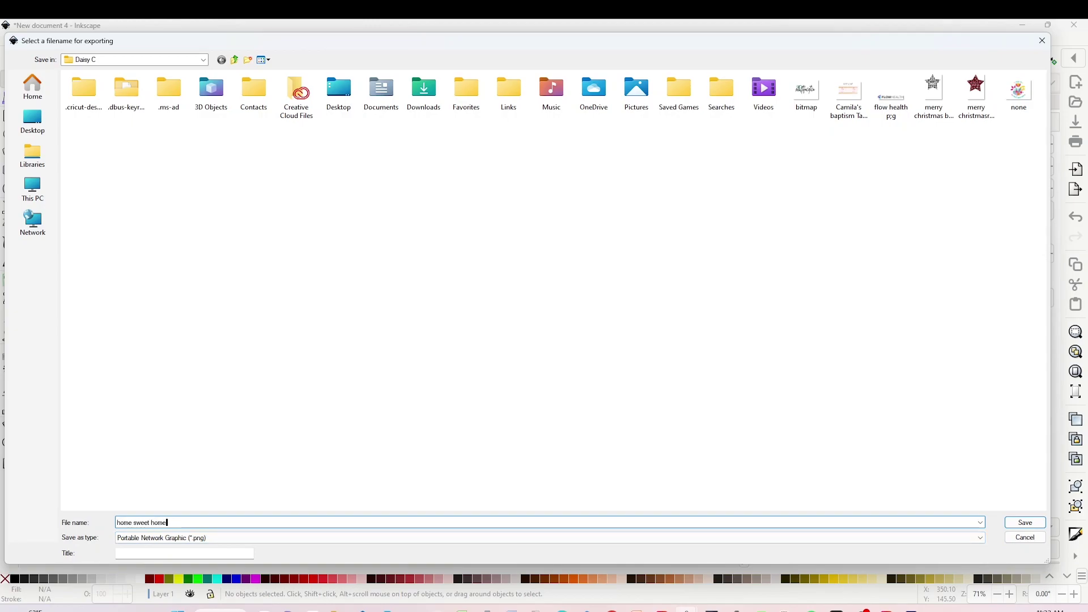
{"action": "left_click", "coordinate": [1023, 523]}
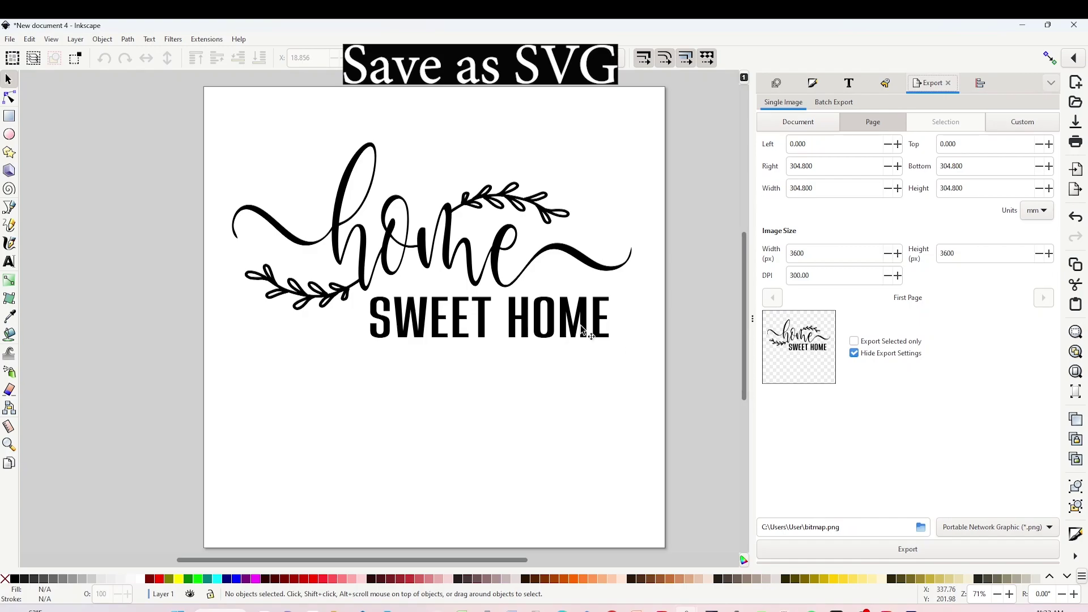
Select all four design elements, convert them to paths and ungroup the letters
{"action": "left_click_drag", "start_coordinate": [215, 106], "coordinate": [654, 422]}
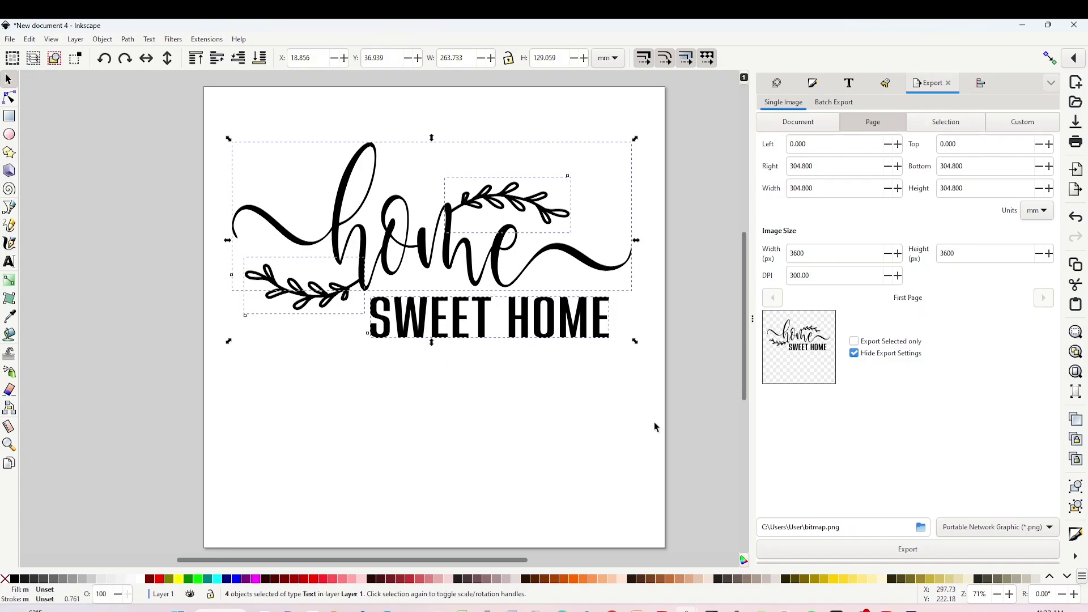
{"action": "left_click", "coordinate": [128, 40]}
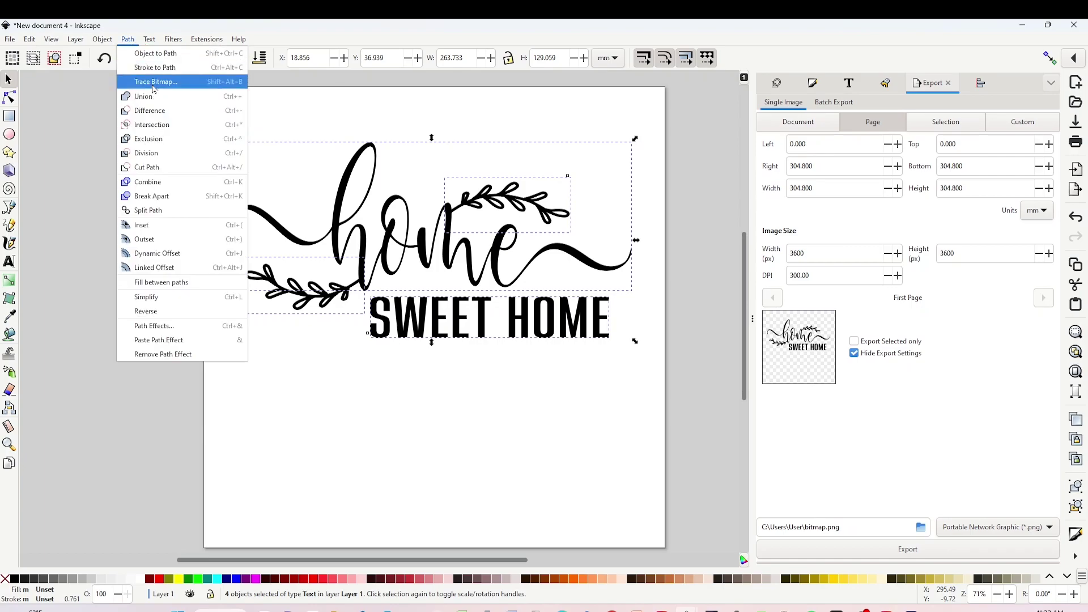
{"action": "left_click", "coordinate": [155, 54]}
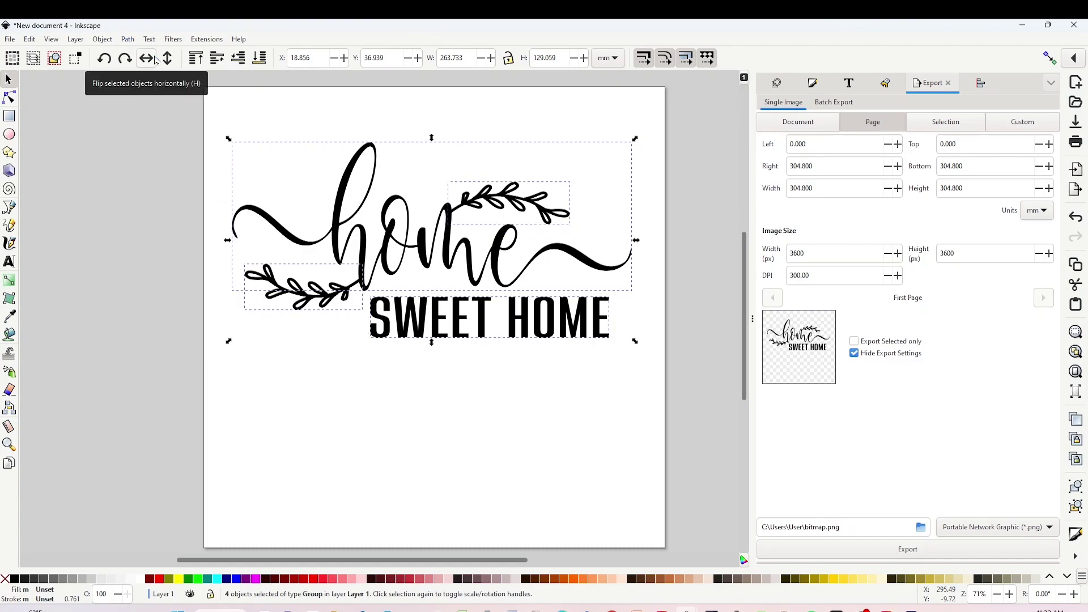
{"action": "left_click", "coordinate": [102, 40]}
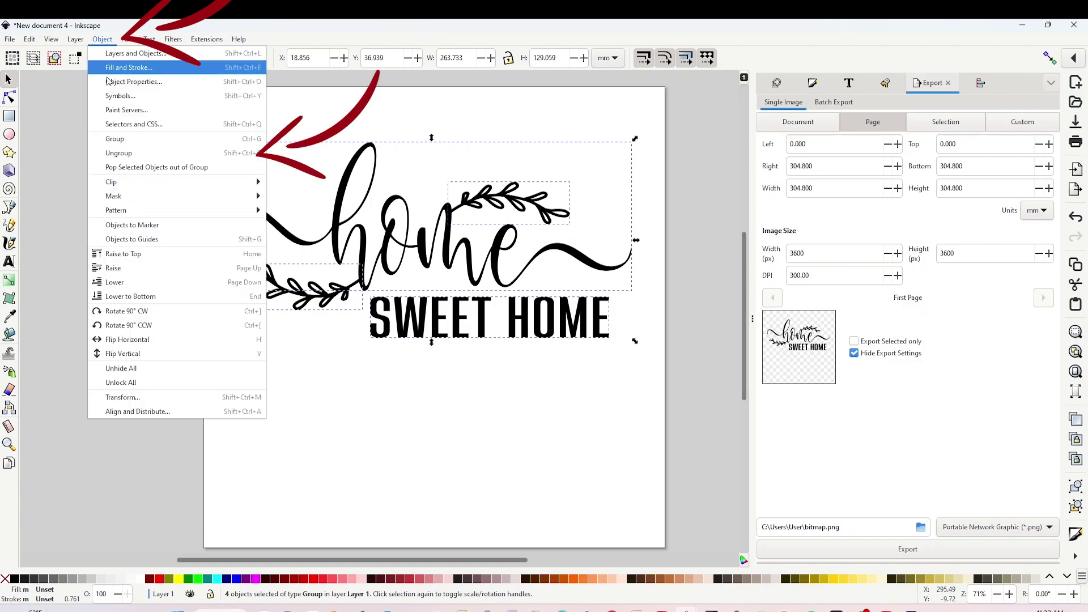
{"action": "left_click", "coordinate": [120, 153]}
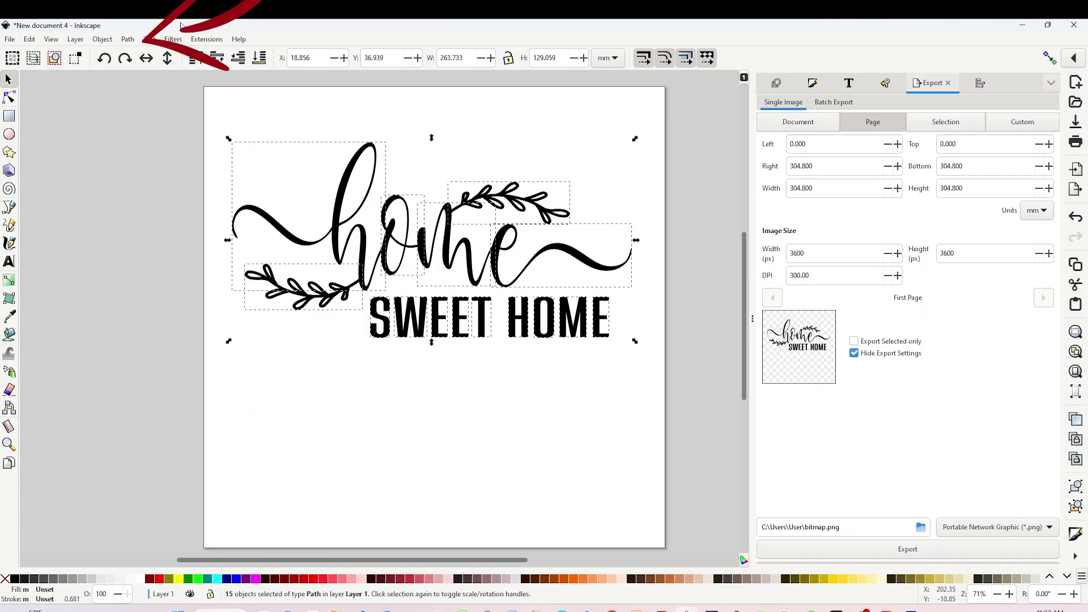
Union all the paths into one shape and move the artwork lower on the page
{"action": "left_click", "coordinate": [130, 42]}
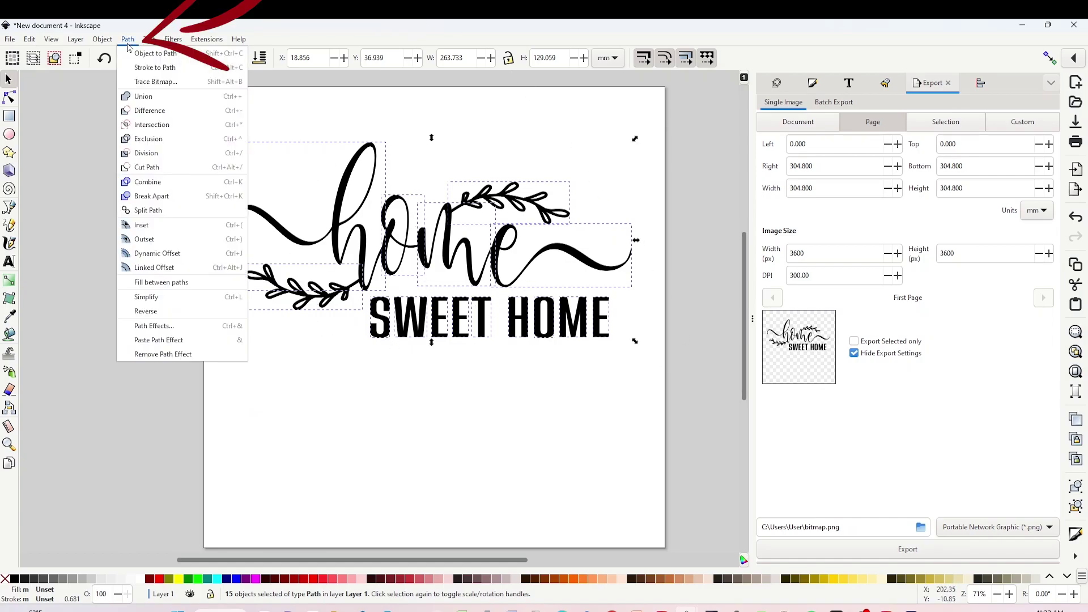
{"action": "left_click", "coordinate": [131, 97]}
{"action": "left_click", "coordinate": [527, 367]}
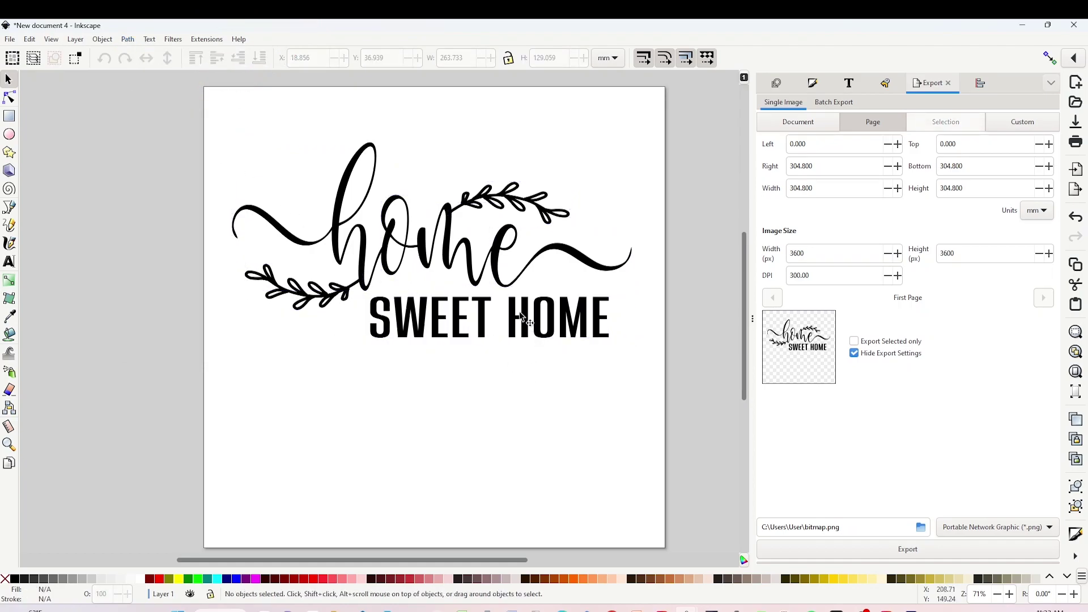
{"action": "left_click_drag", "start_coordinate": [526, 319], "coordinate": [524, 391]}
Import the salt shakers PNG into New document 2 as an embedded image
{"action": "left_click", "coordinate": [629, 258]}
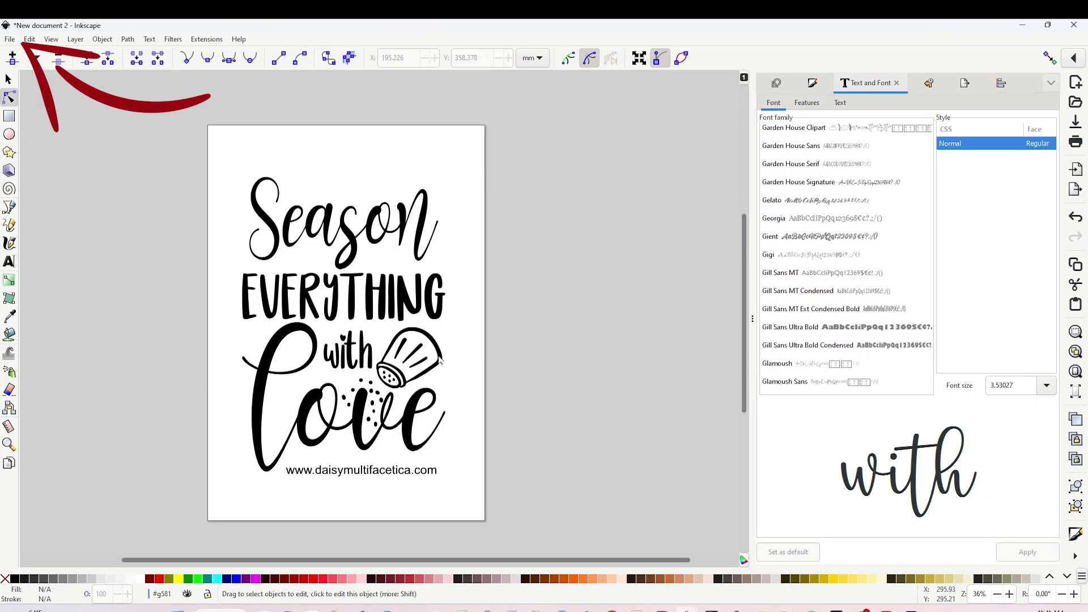
{"action": "left_click", "coordinate": [9, 39]}
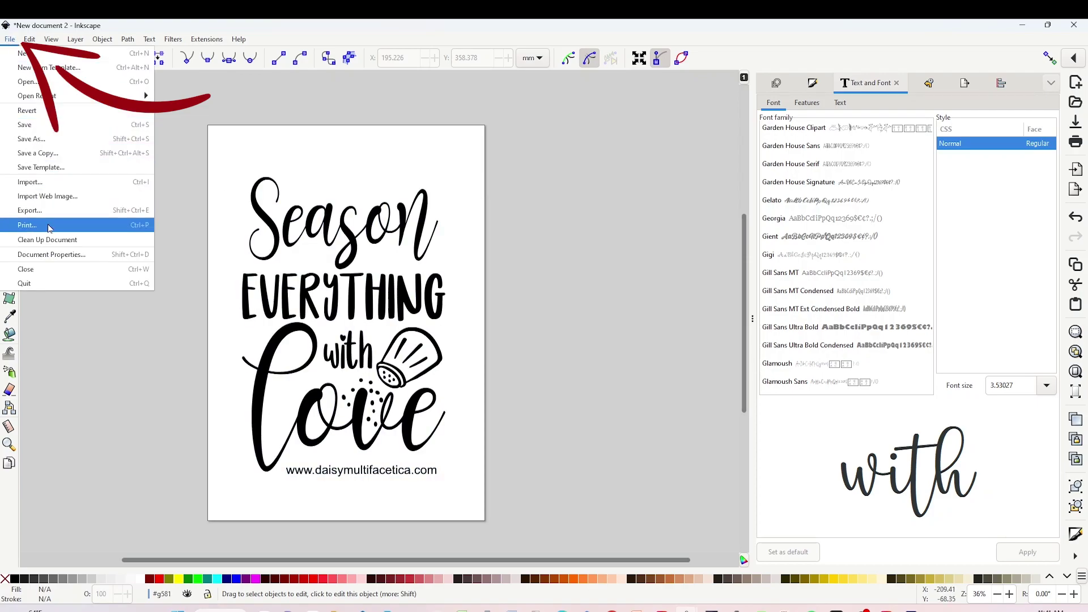
{"action": "left_click", "coordinate": [39, 184]}
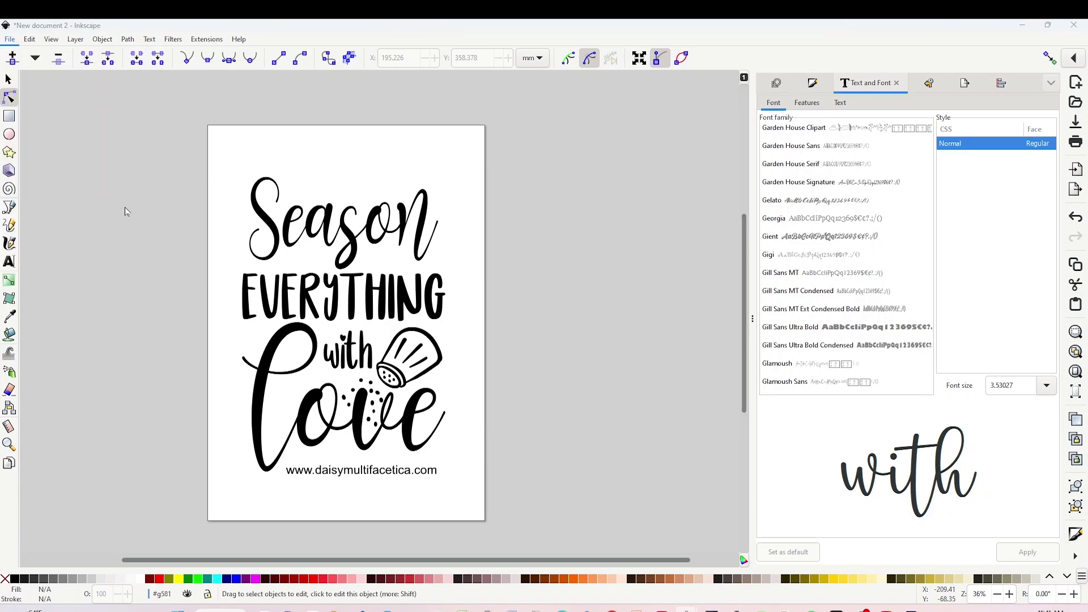
{"action": "scroll", "coordinate": [100, 395], "scroll_direction": "down", "scroll_amount": 5}
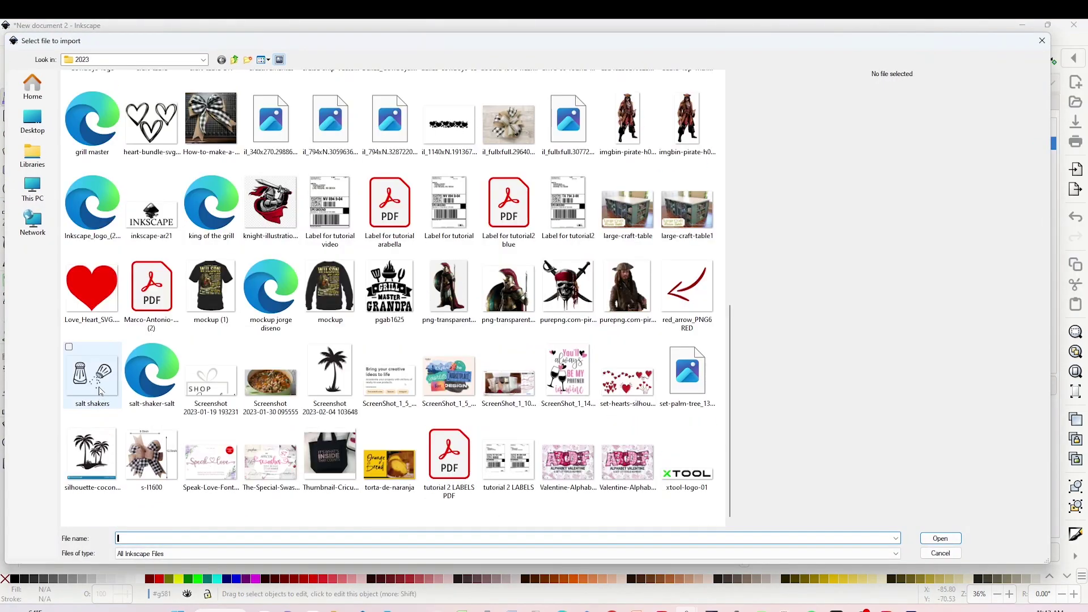
{"action": "left_click", "coordinate": [100, 390]}
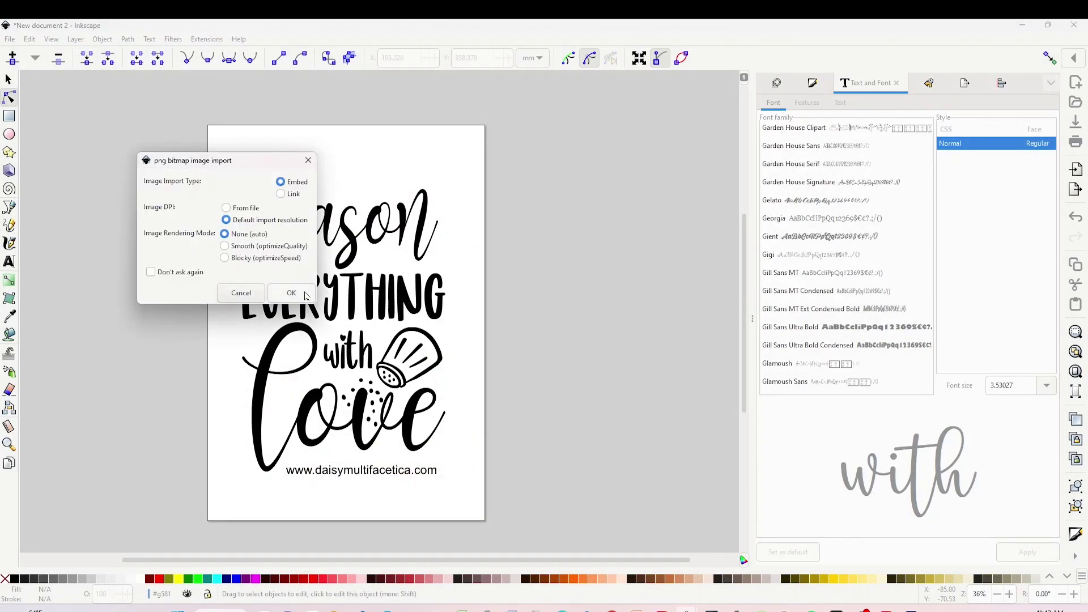
{"action": "left_click", "coordinate": [292, 293]}
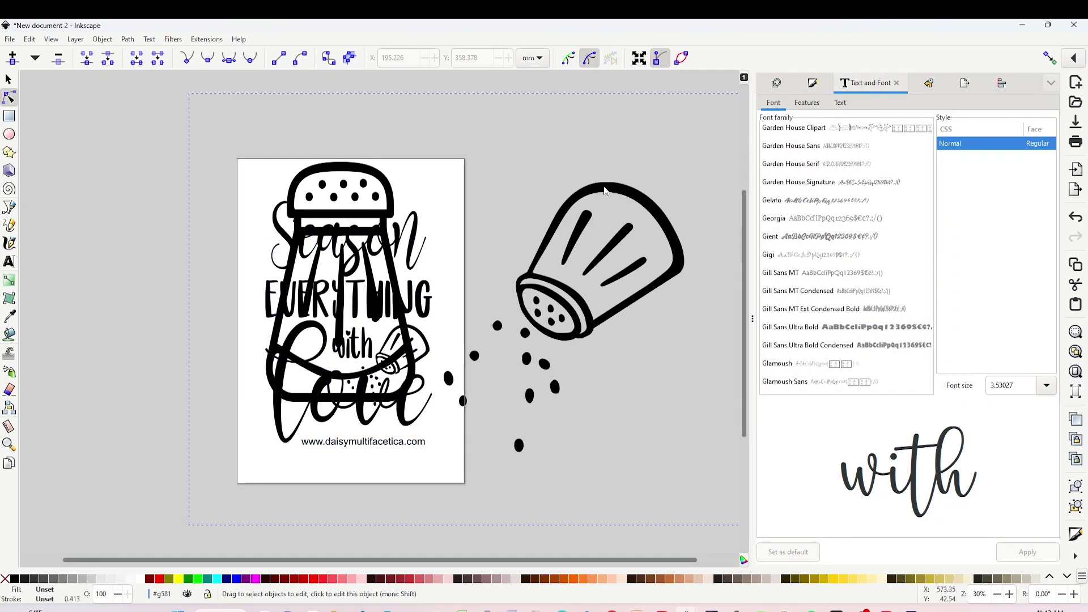
Lock the width-to-height ratio, switch units to inches, and scale the image down to about 15.9 × 12.3 in
{"action": "left_click", "coordinate": [8, 80]}
{"action": "left_click", "coordinate": [622, 201]}
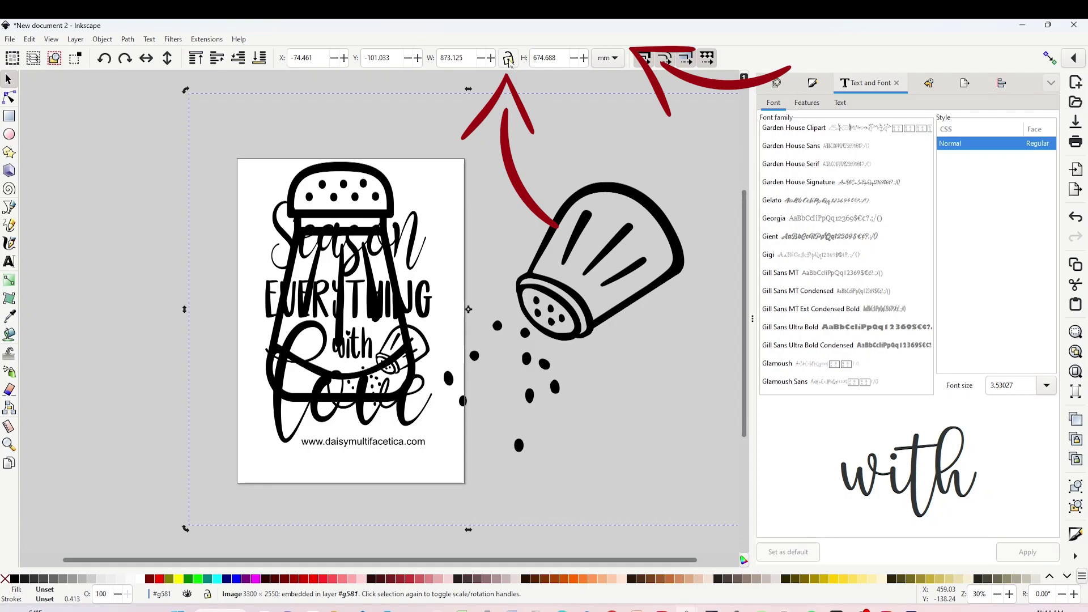
{"action": "left_click", "coordinate": [618, 62]}
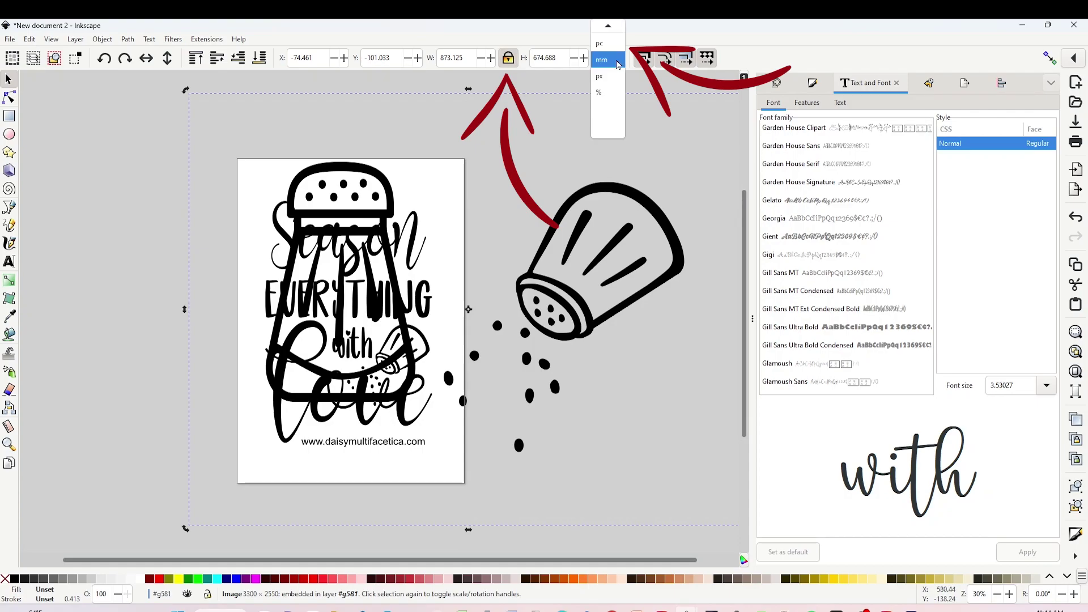
{"action": "left_click", "coordinate": [600, 35]}
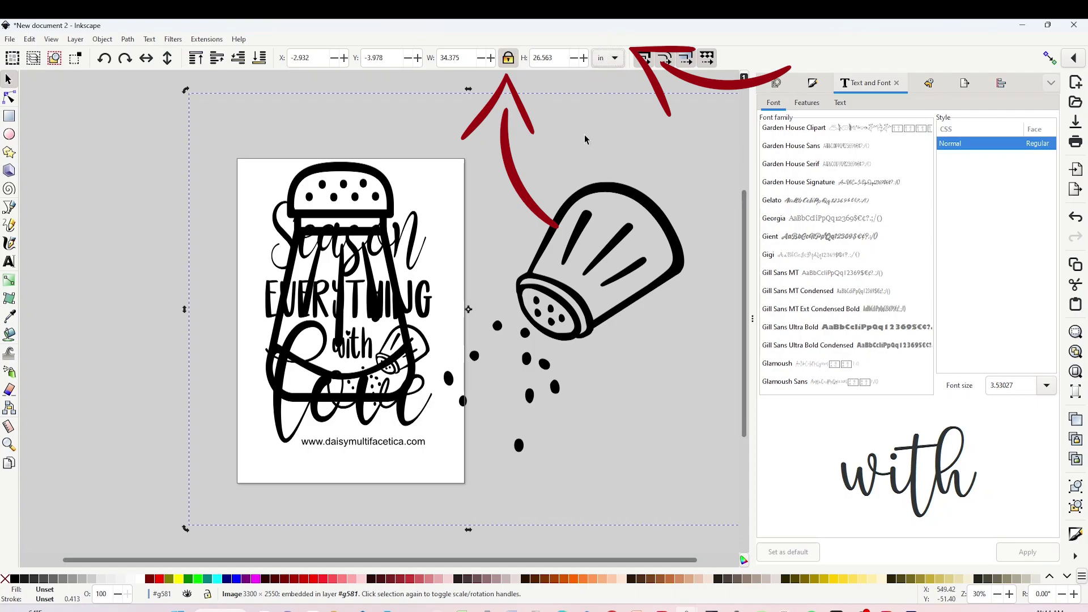
{"action": "left_click", "coordinate": [207, 103]}
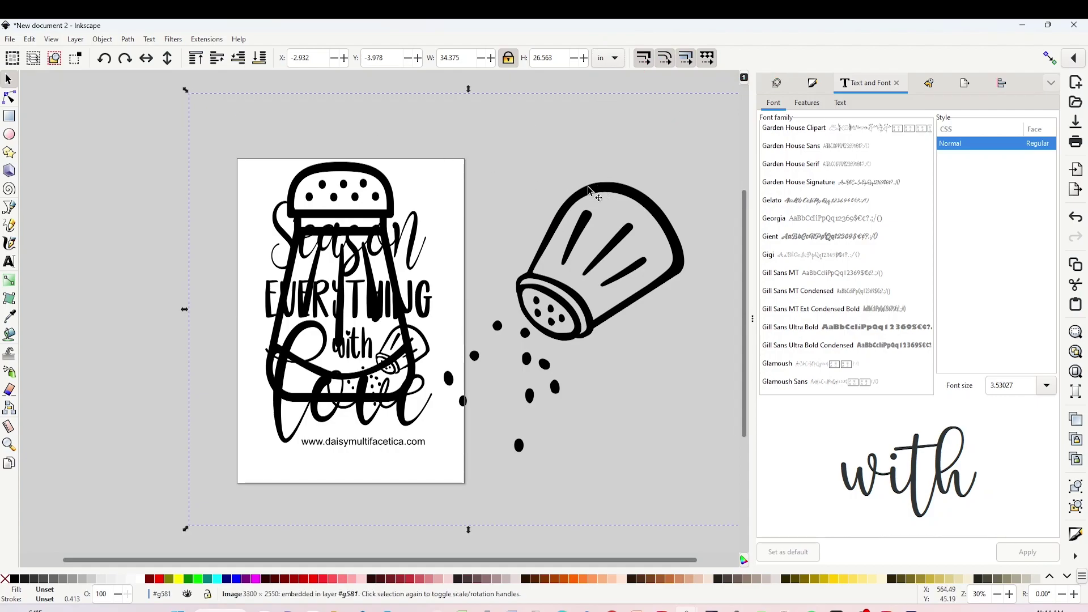
{"action": "left_click_drag", "start_coordinate": [187, 90], "coordinate": [567, 379]}
Zoom to the salt-shaker image and move it beside the page
{"action": "key", "text": "3"}
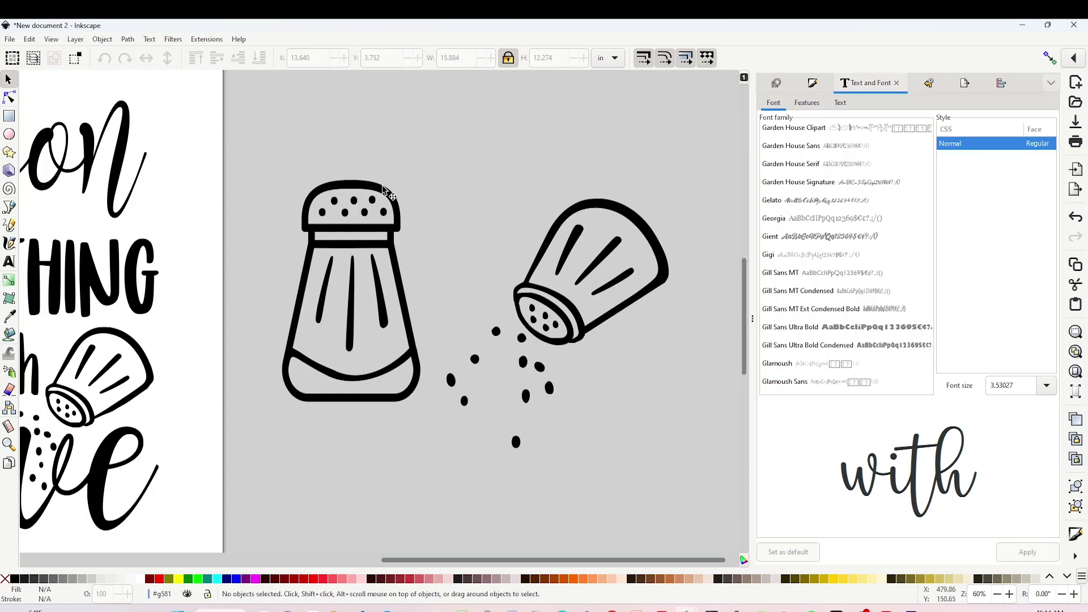
{"action": "left_click_drag", "start_coordinate": [383, 189], "coordinate": [93, 203]}
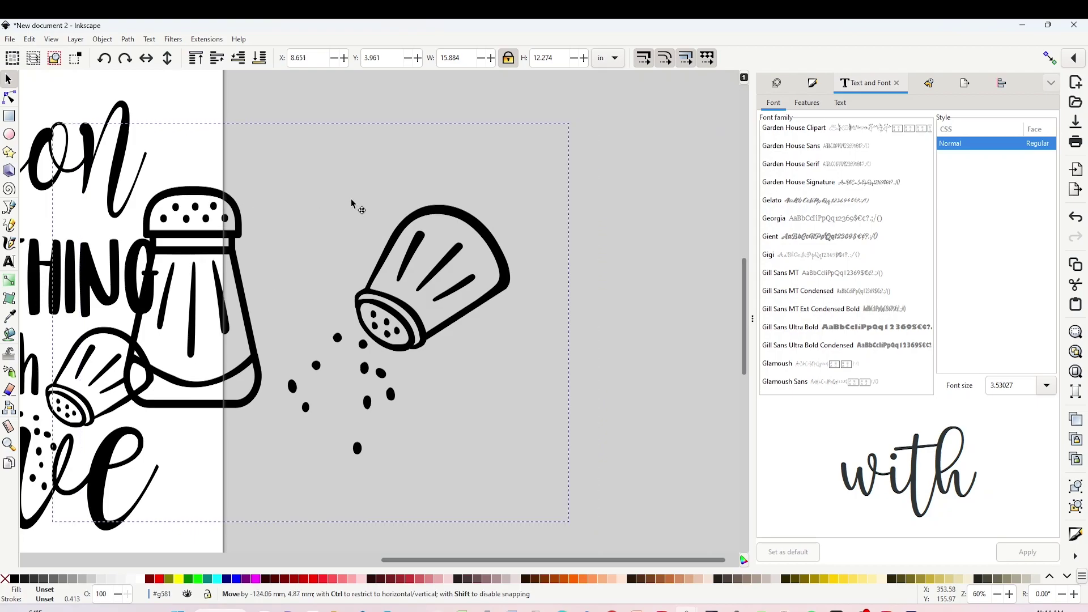
{"action": "left_click_drag", "start_coordinate": [401, 208], "coordinate": [420, 244]}
{"action": "key", "text": "Escape"}
{"action": "key", "text": "n"}
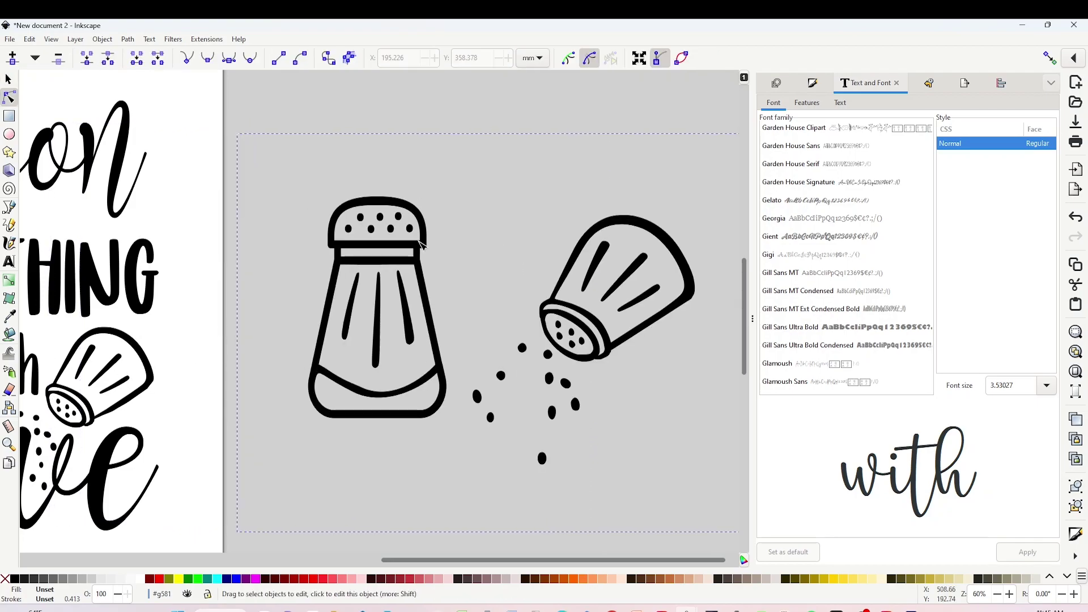
{"action": "key", "text": "s"}
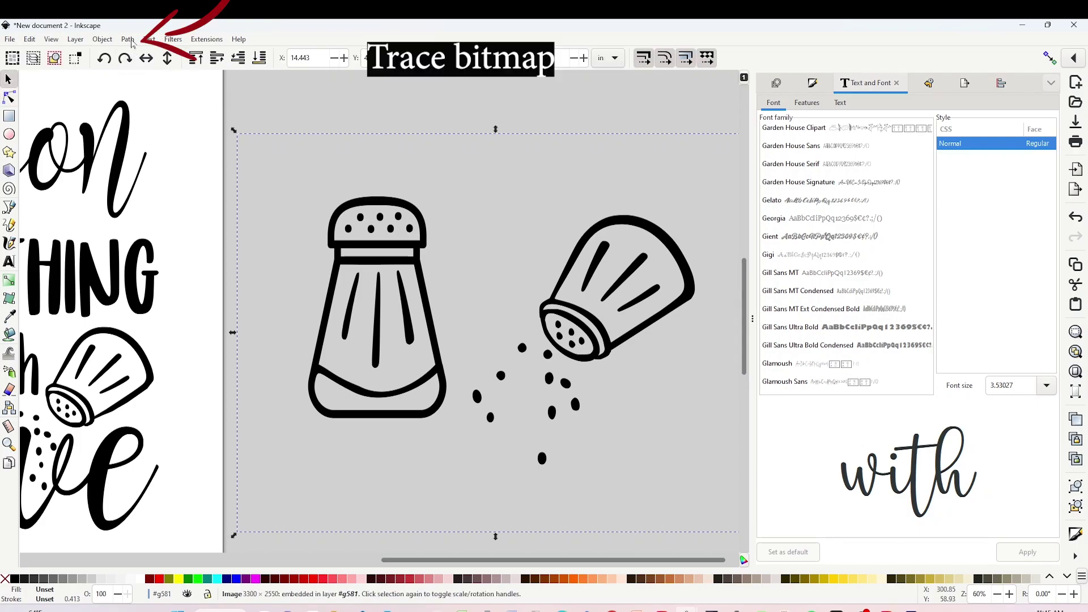
Trace the salt-shaker image with Trace Bitmap and drag the traced path off the original
{"action": "left_click", "coordinate": [130, 41]}
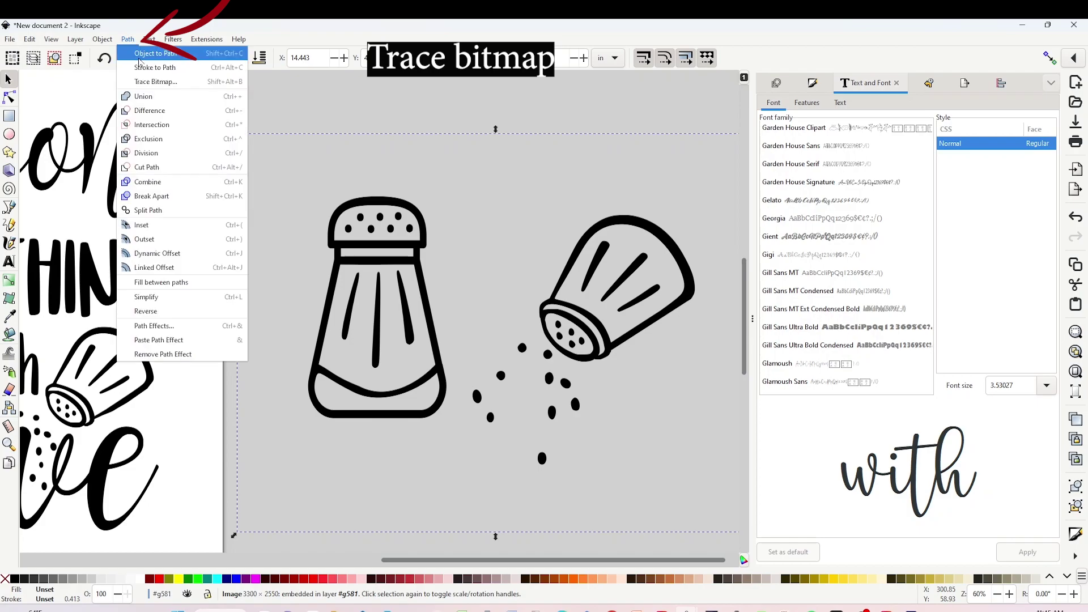
{"action": "left_click", "coordinate": [171, 86]}
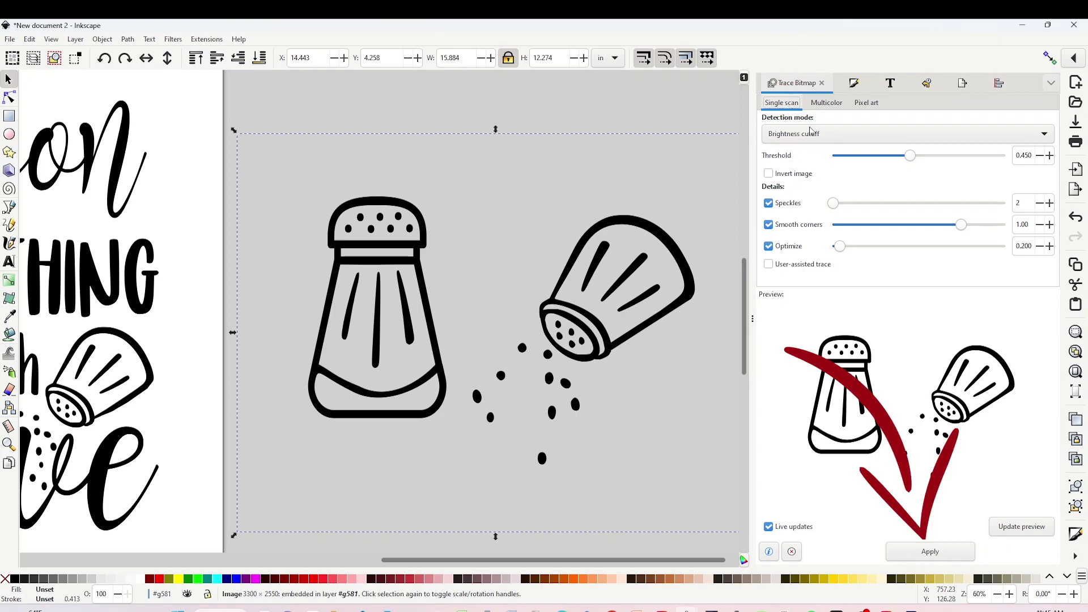
{"action": "left_click", "coordinate": [944, 556]}
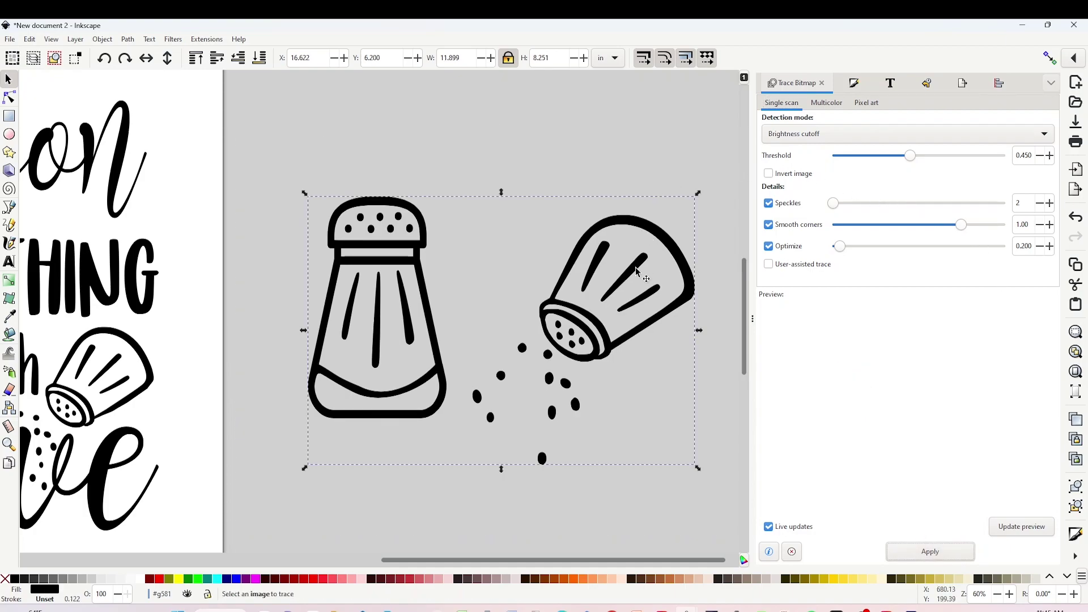
{"action": "mouse_move", "coordinate": [619, 221]}
{"action": "left_mouse_down"}
{"action": "mouse_move", "coordinate": [609, 253]}
{"action": "mouse_move", "coordinate": [569, 262]}
{"action": "mouse_move", "coordinate": [370, 267]}
{"action": "left_mouse_up"}
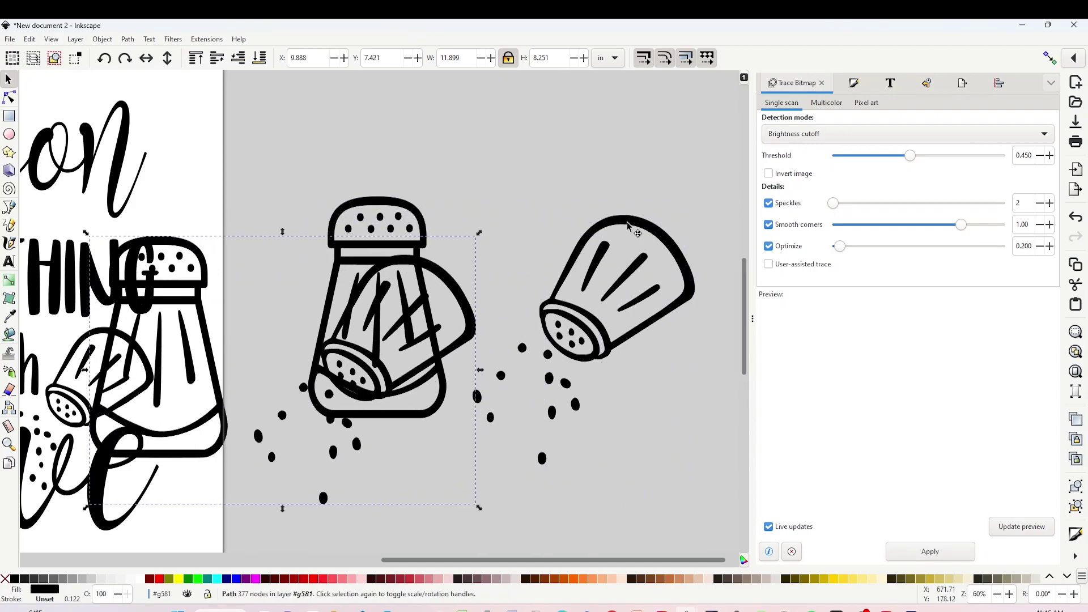
Remove the upright shaker, keeping the tilted shaker with its salt, and position it
{"action": "key", "text": "ctrl+z"}
{"action": "scroll", "coordinate": [607, 227], "scroll_direction": "left", "scroll_amount": 3}
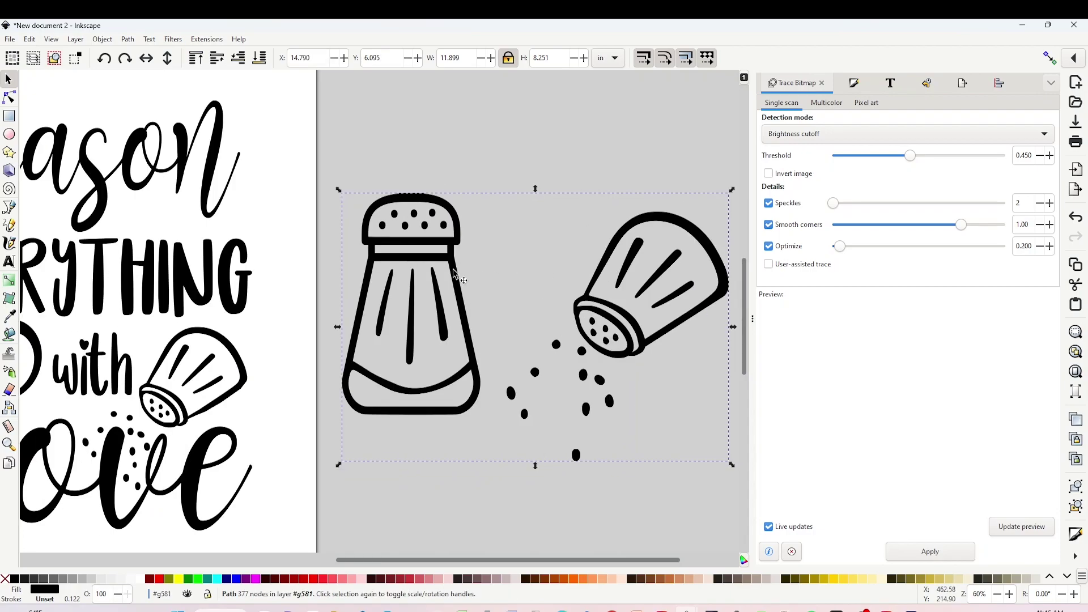
{"action": "key", "text": "ctrl+z"}
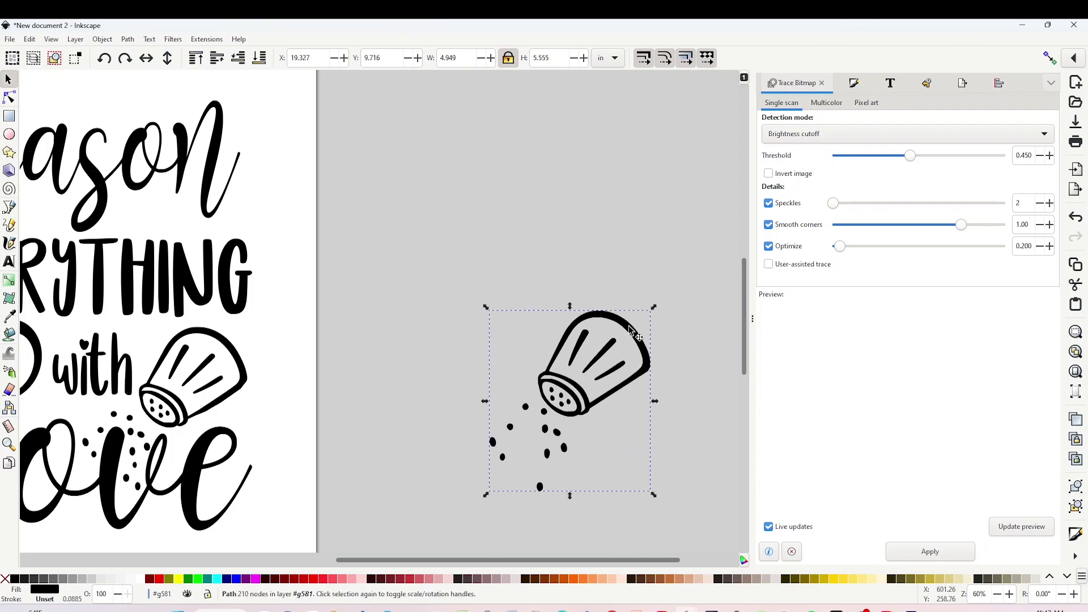
{"action": "left_click_drag", "start_coordinate": [629, 331], "coordinate": [618, 222]}
{"action": "left_click", "coordinate": [617, 437]}
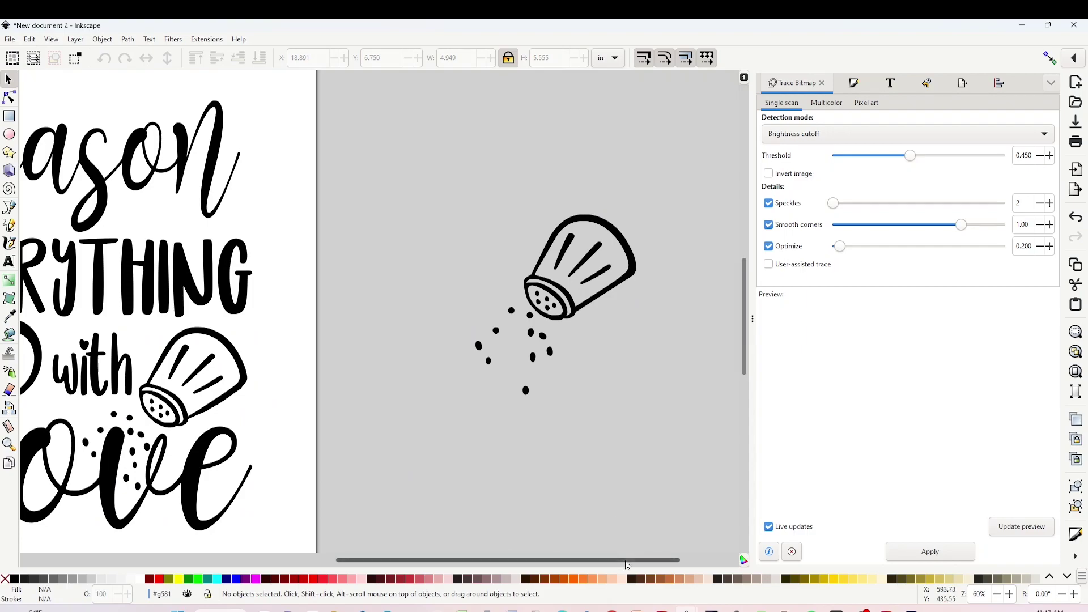
{"action": "left_click_drag", "start_coordinate": [620, 560], "coordinate": [561, 566]}
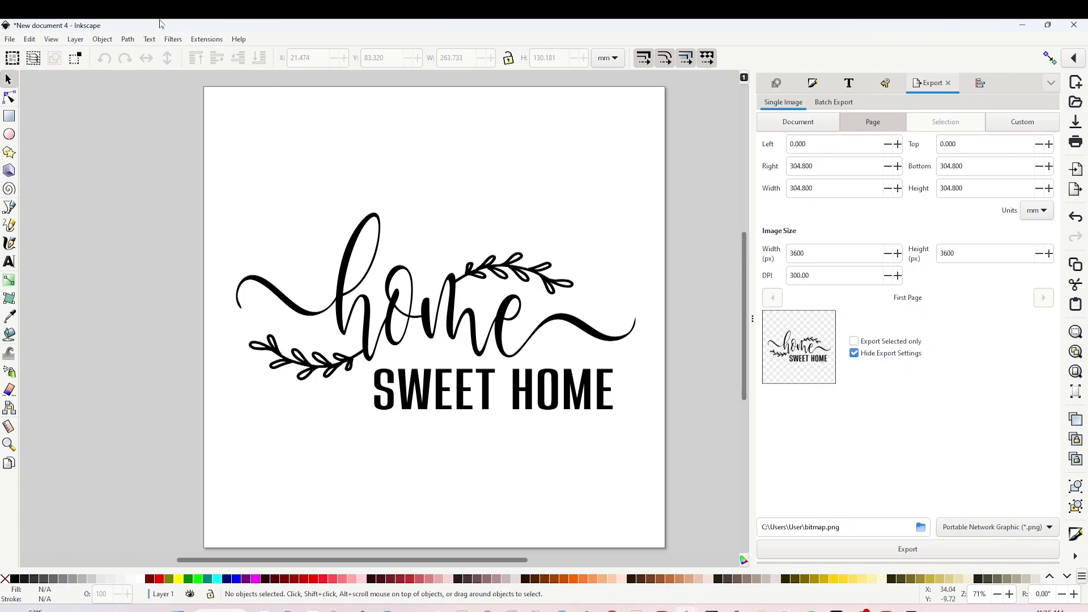
Save the design as 'home sweet home tutorial' in Plain SVG (*.svg) format
{"action": "left_click", "coordinate": [9, 39]}
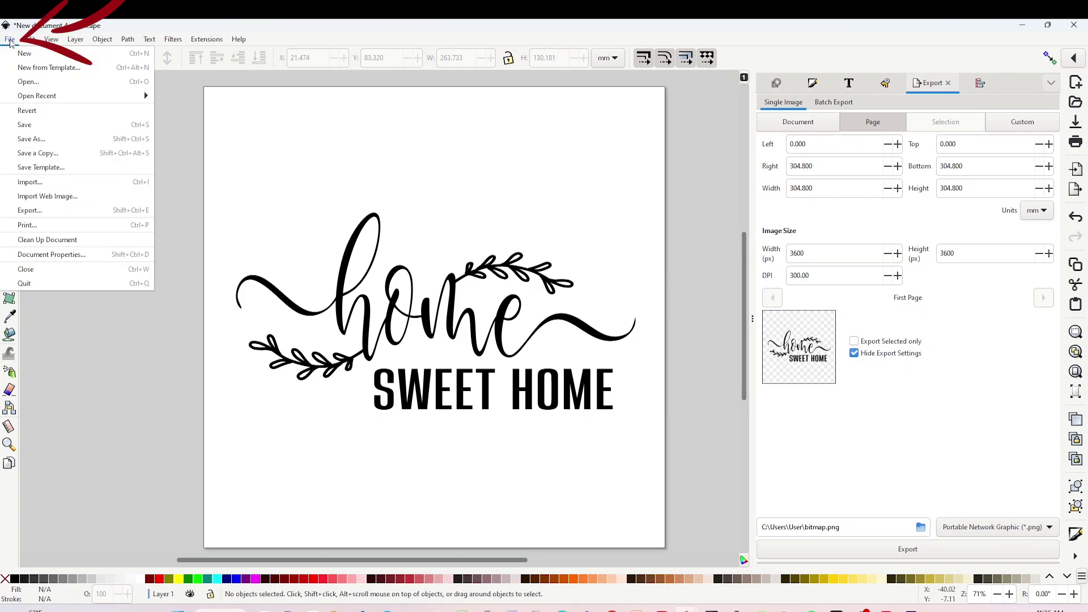
{"action": "left_click", "coordinate": [49, 142]}
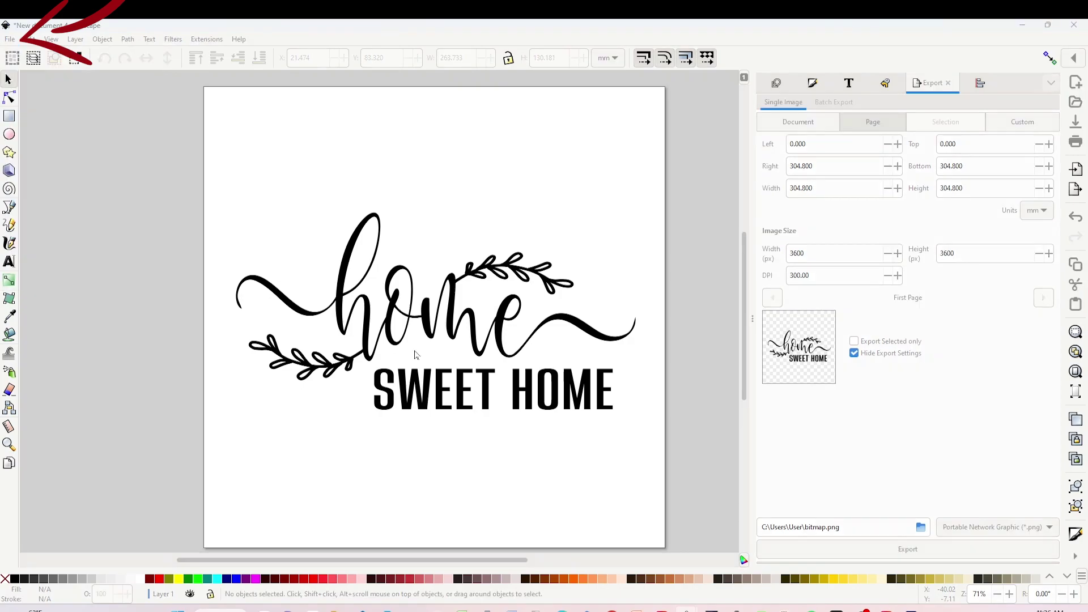
{"action": "type", "text": "home sweet home tutorial"}
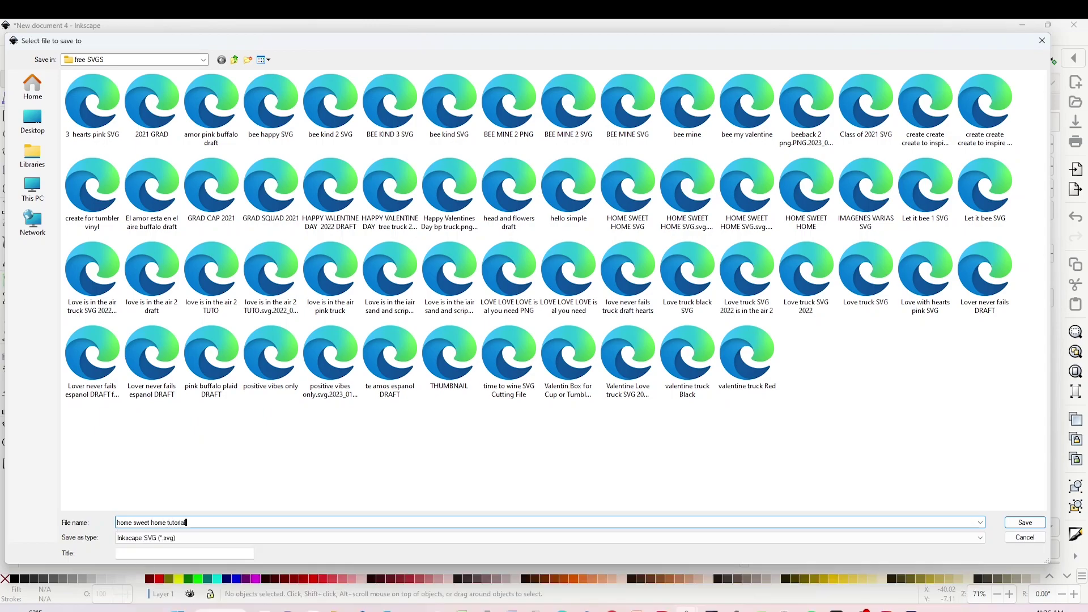
{"action": "left_click", "coordinate": [211, 541]}
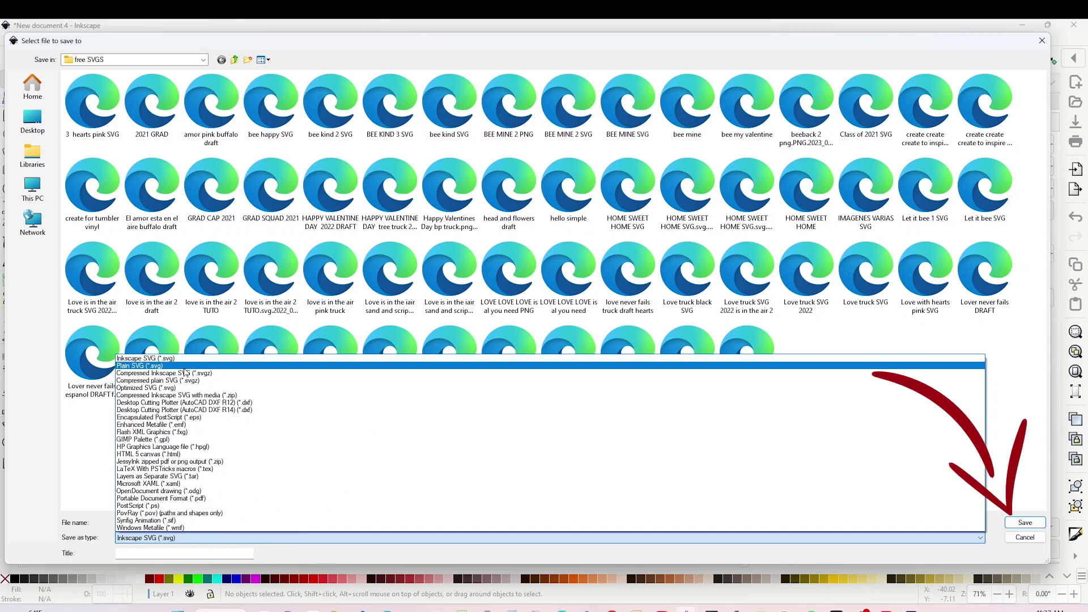
{"action": "left_click", "coordinate": [185, 367]}
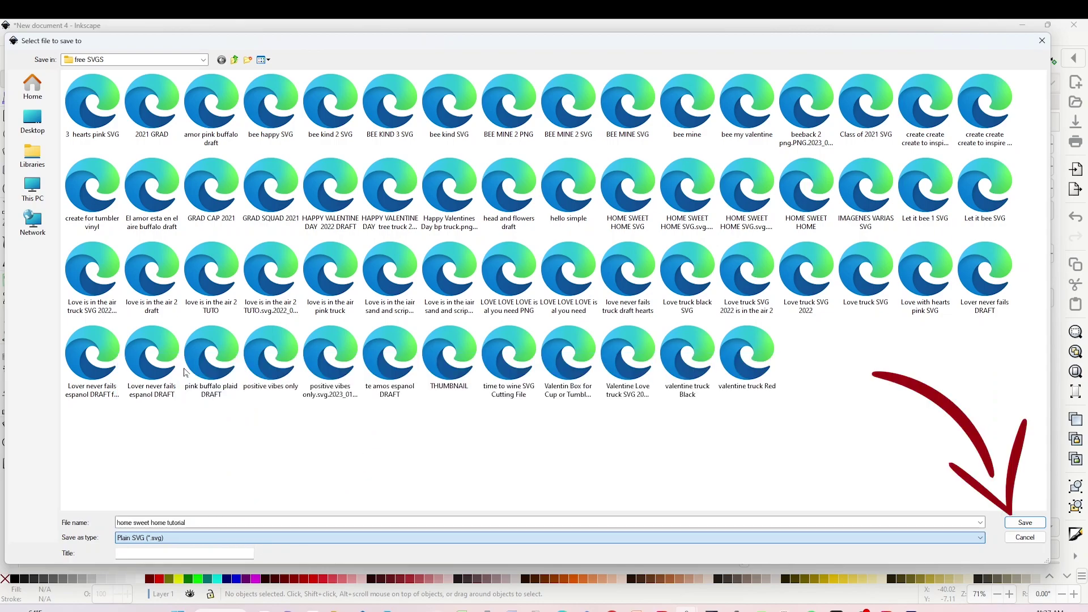
{"action": "left_click", "coordinate": [1026, 522]}
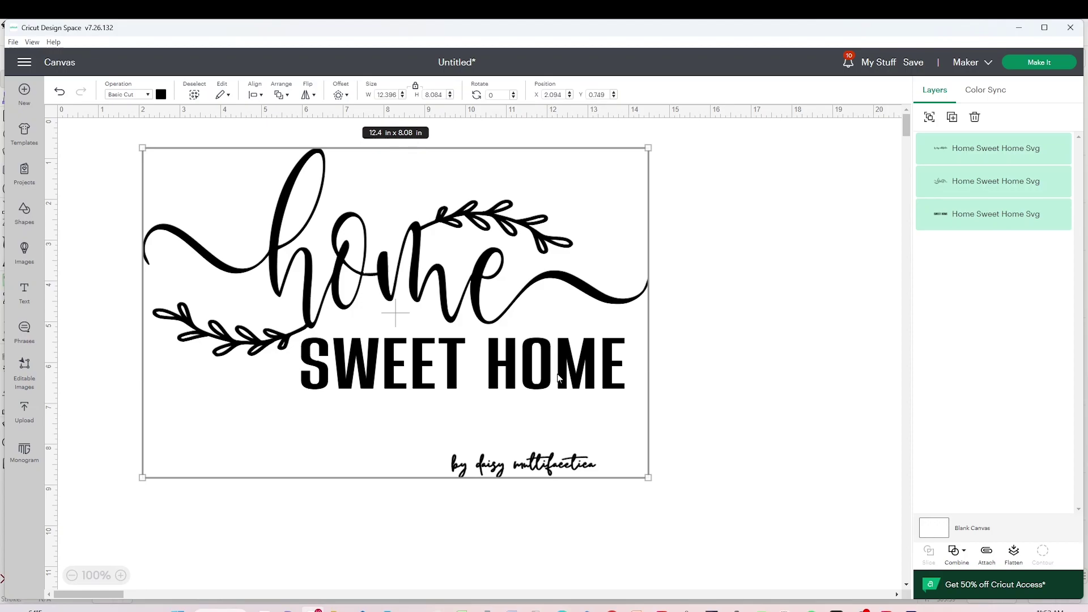
Select the signature text, hide its layer, and nudge SWEET HOME under home
{"action": "left_click", "coordinate": [748, 357]}
{"action": "left_click", "coordinate": [558, 465]}
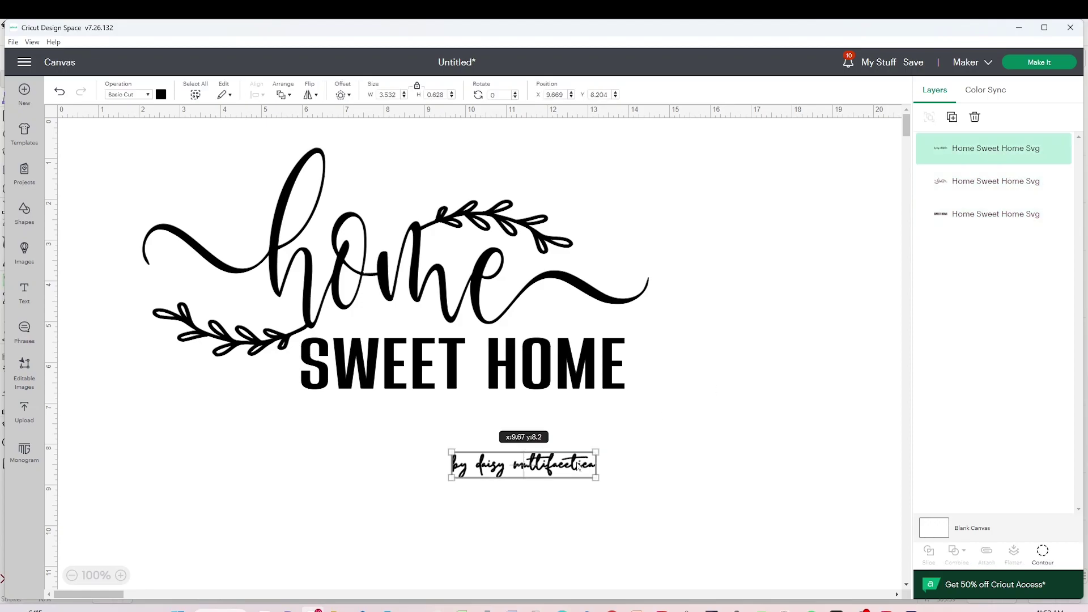
{"action": "left_click", "coordinate": [1058, 148]}
{"action": "mouse_move", "coordinate": [539, 378]}
{"action": "left_mouse_down"}
{"action": "mouse_move", "coordinate": [545, 452]}
{"action": "mouse_move", "coordinate": [541, 375]}
{"action": "left_mouse_up"}
Return to the Inkscape window showing HOME SWEET HOME SVG.svg
{"action": "left_click", "coordinate": [838, 553]}
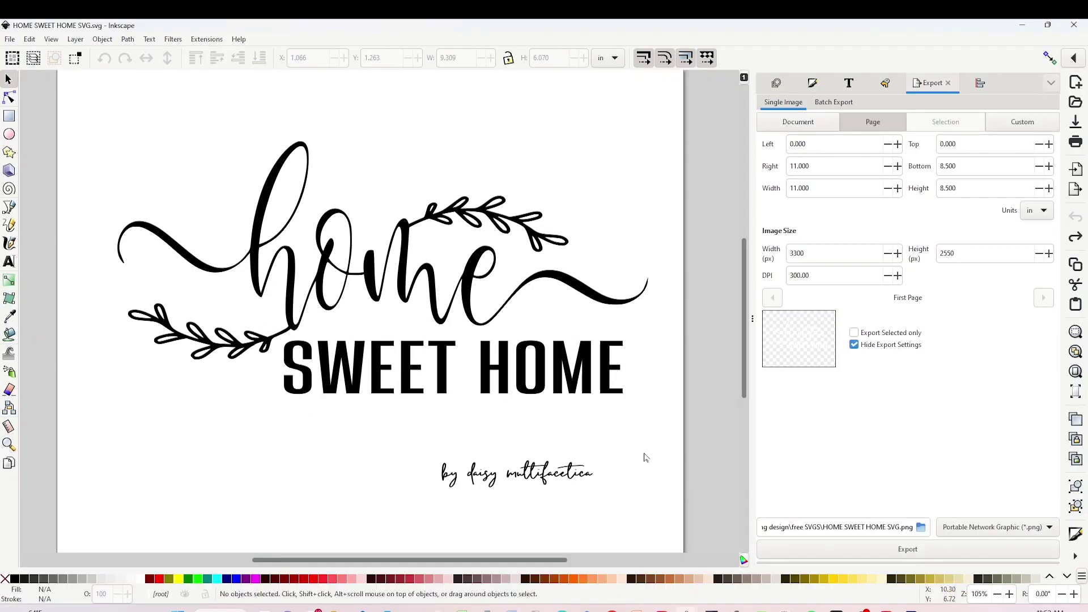